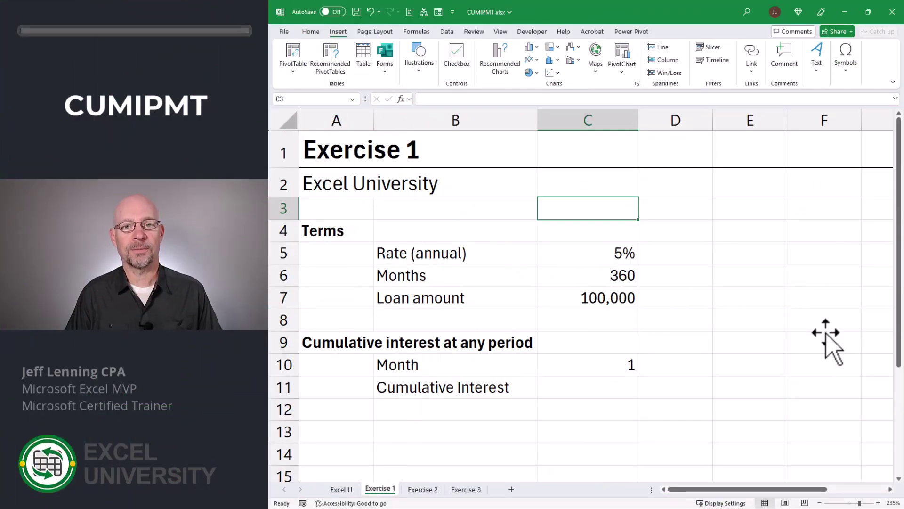
Step: Review the rate, months, loan amount and month inputs, ending on Cumulative Interest cell C11
{"action": "key", "text": "Down"}
{"action": "key", "text": "Down"}
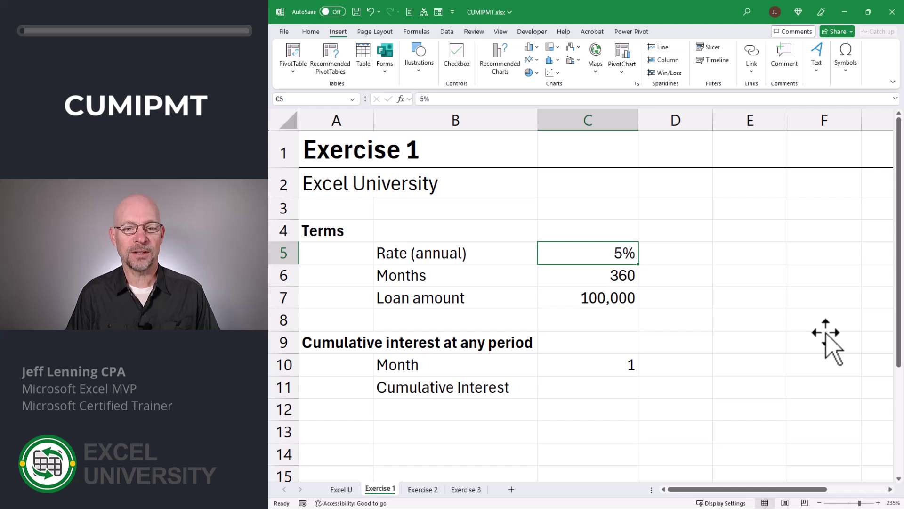
{"action": "key", "text": "Down"}
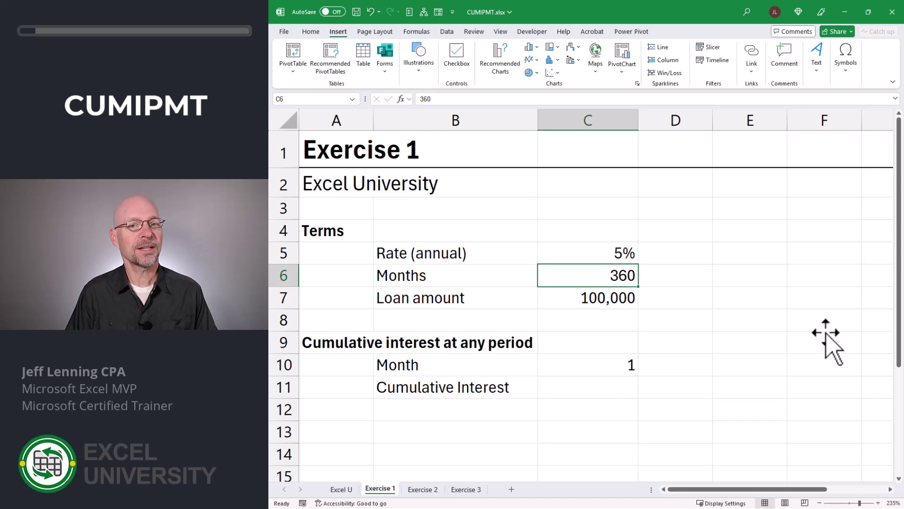
{"action": "key", "text": "Down"}
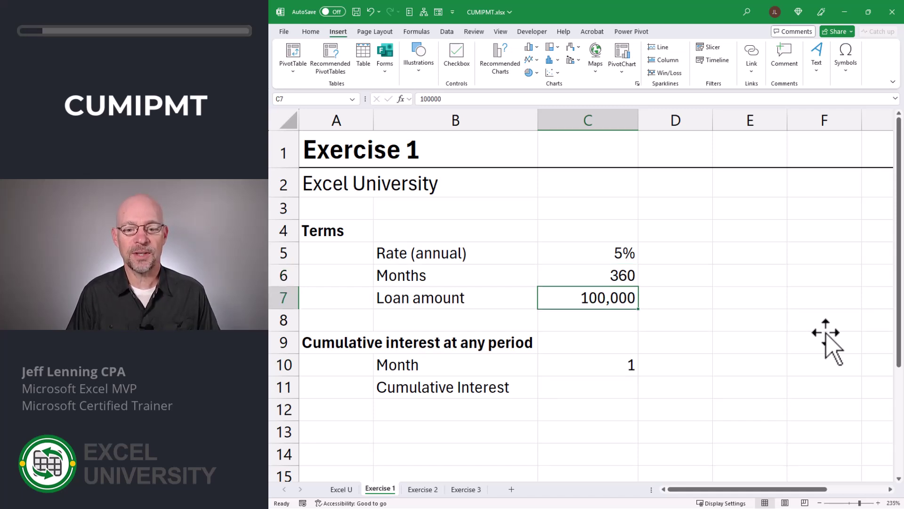
{"action": "key", "text": "ctrl+Down"}
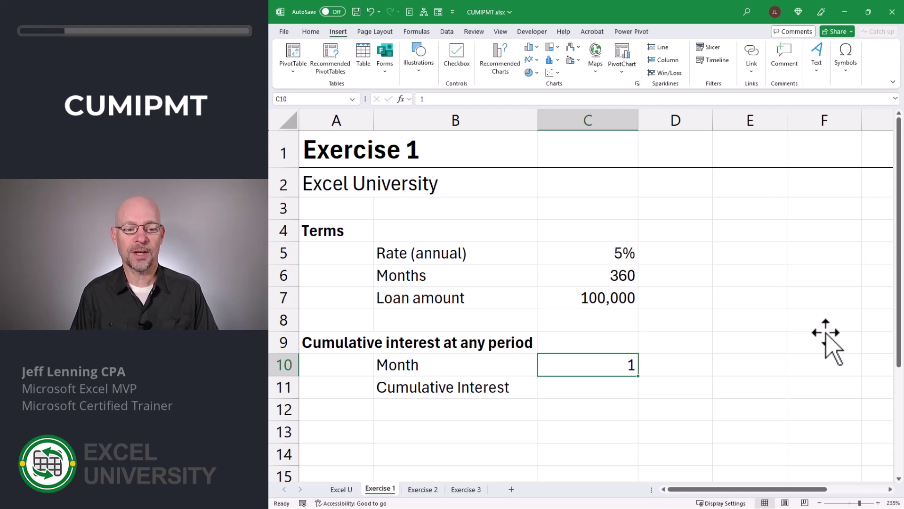
{"action": "key", "text": "Return"}
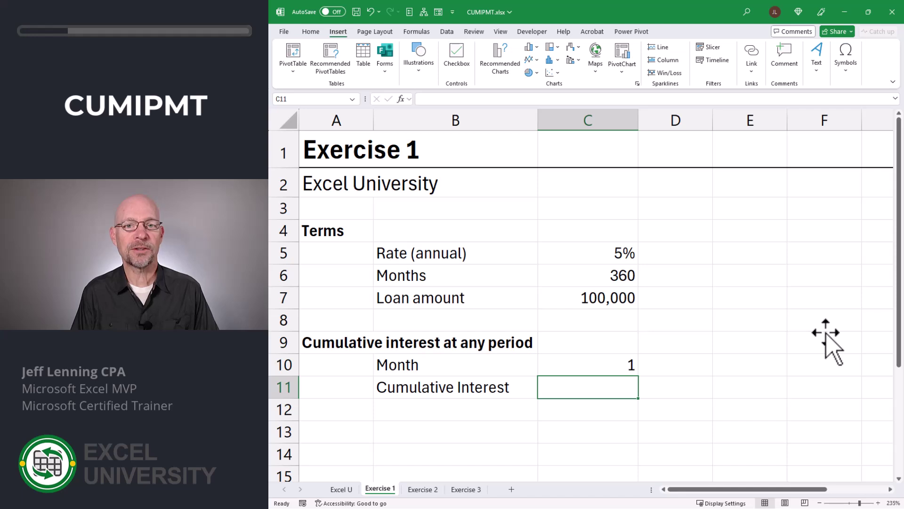
Step: Enter =CUMIPMT(C5/12,C6,C7,1,C10,0) in C11, returning -416.67
{"action": "type", "text": "=CUMIPMT("}
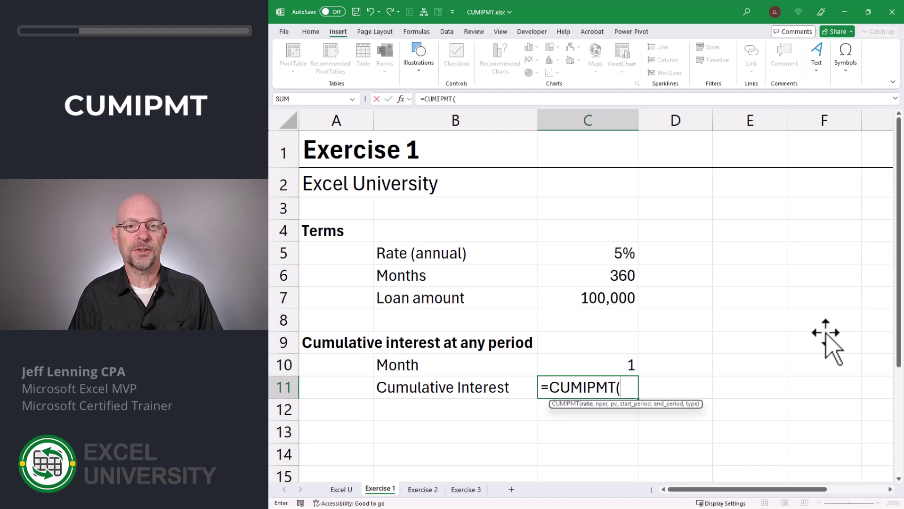
{"action": "key", "text": "Up"}
{"action": "key", "text": "Up"}
{"action": "key", "text": "Up"}
{"action": "key", "text": "Up"}
{"action": "key", "text": "Up"}
{"action": "key", "text": "Up"}
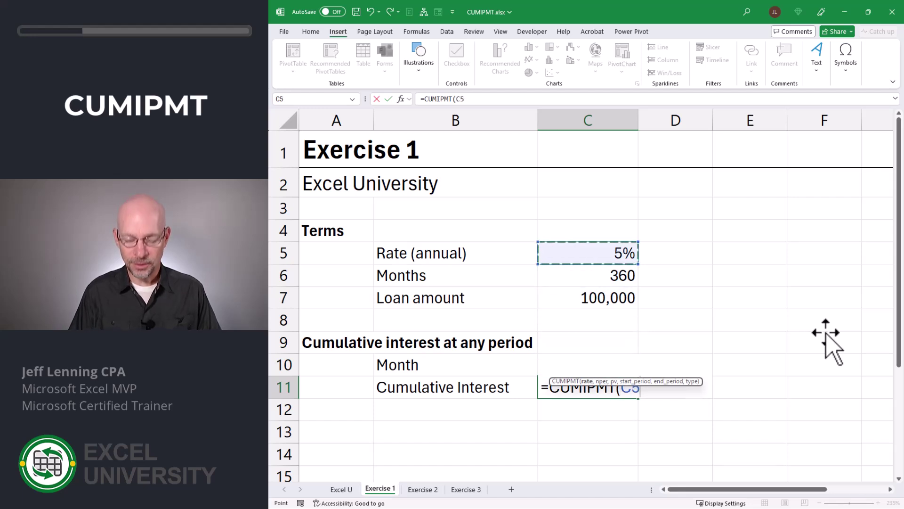
{"action": "type", "text": "/12,"}
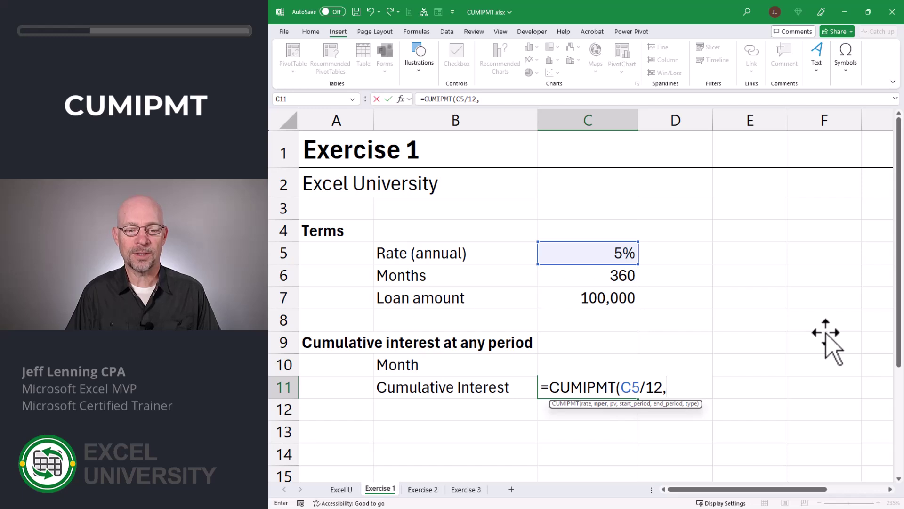
{"action": "key", "text": "Up"}
{"action": "key", "text": "Up"}
{"action": "key", "text": "Up"}
{"action": "key", "text": "Up"}
{"action": "key", "text": "Up"}
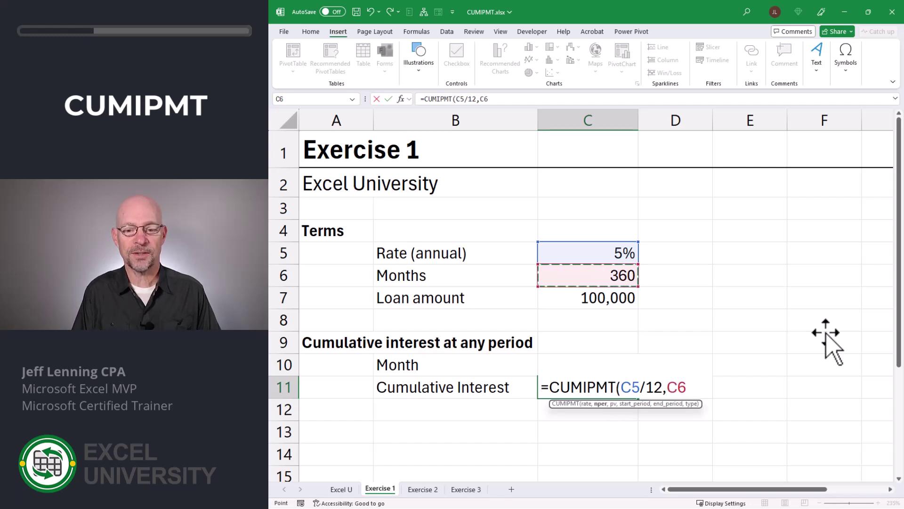
{"action": "type", "text": ","}
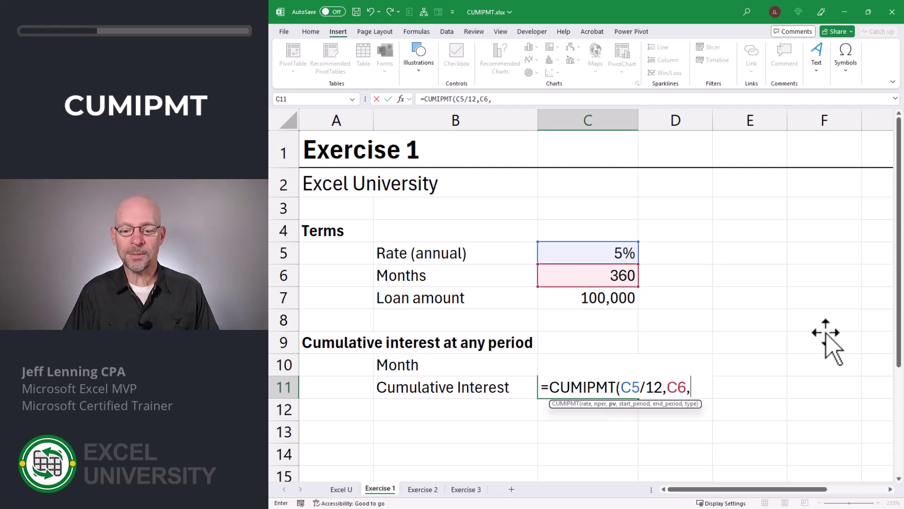
{"action": "key", "text": "Up"}
{"action": "key", "text": "Up"}
{"action": "key", "text": "Up"}
{"action": "key", "text": "Up"}
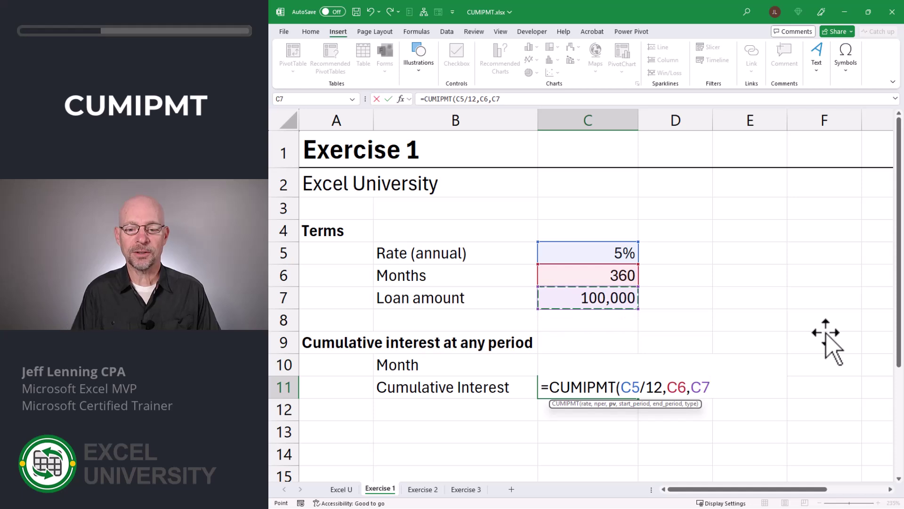
{"action": "type", "text": ","}
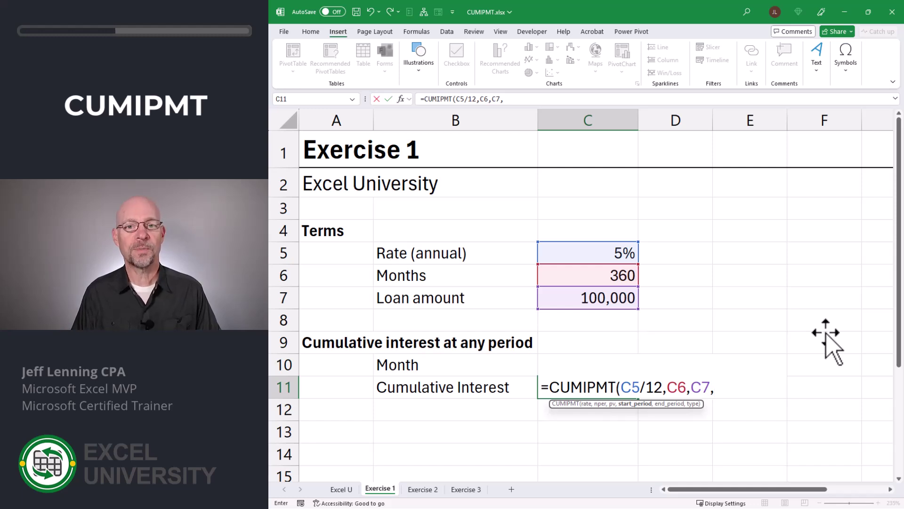
{"action": "type", "text": "1 "}
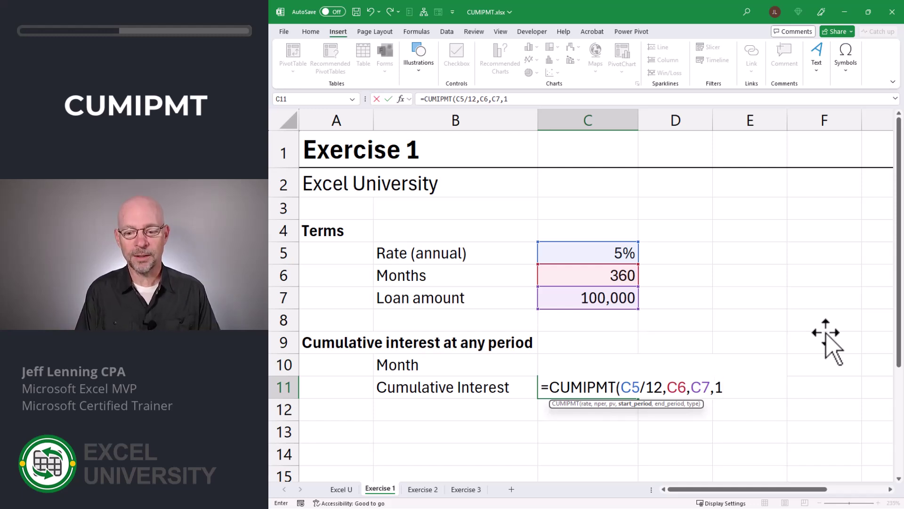
{"action": "type", "text": ","}
{"action": "key", "text": "Up"}
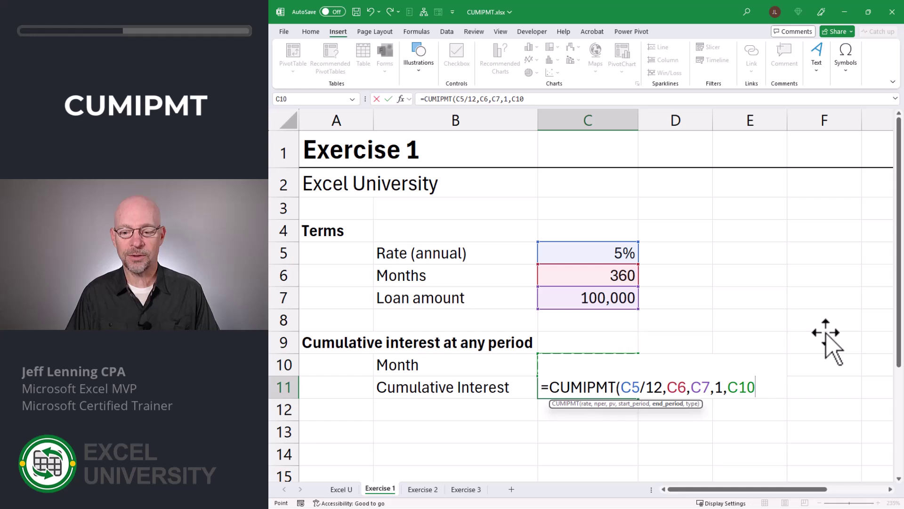
{"action": "type", "text": ","}
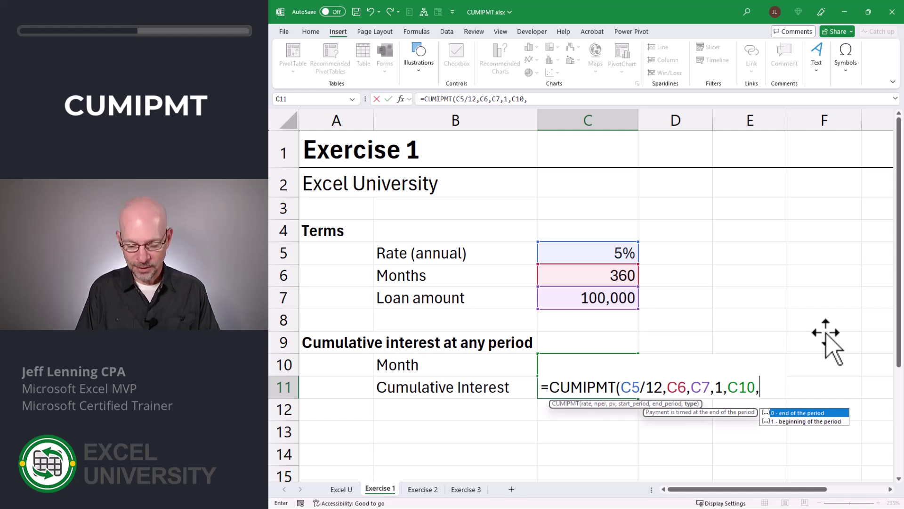
{"action": "type", "text": "0"}
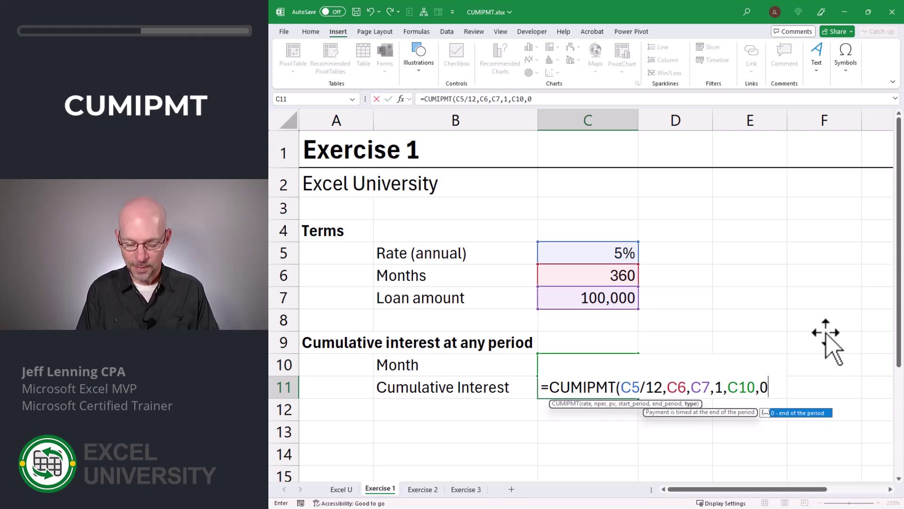
{"action": "type", "text": ")"}
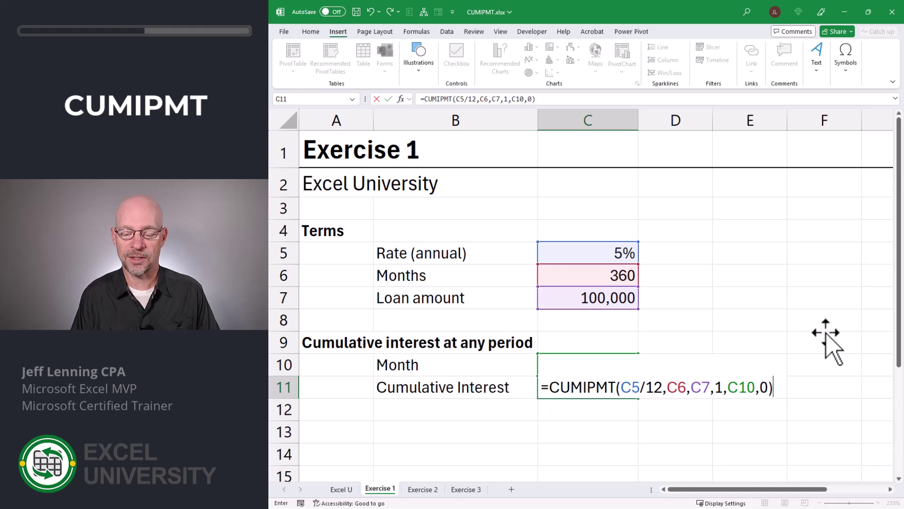
{"action": "key", "text": "Return"}
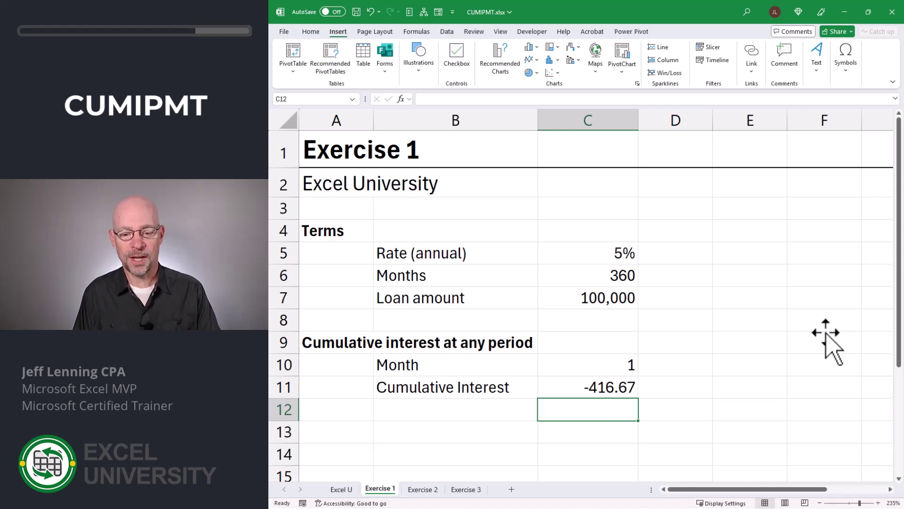
Step: Put a minus sign before CUMIPMT in C11 so interest shows a positive 416.67
{"action": "key", "text": "Up"}
{"action": "key", "text": "F2"}
{"action": "key", "text": "Home"}
{"action": "key", "text": "Right"}
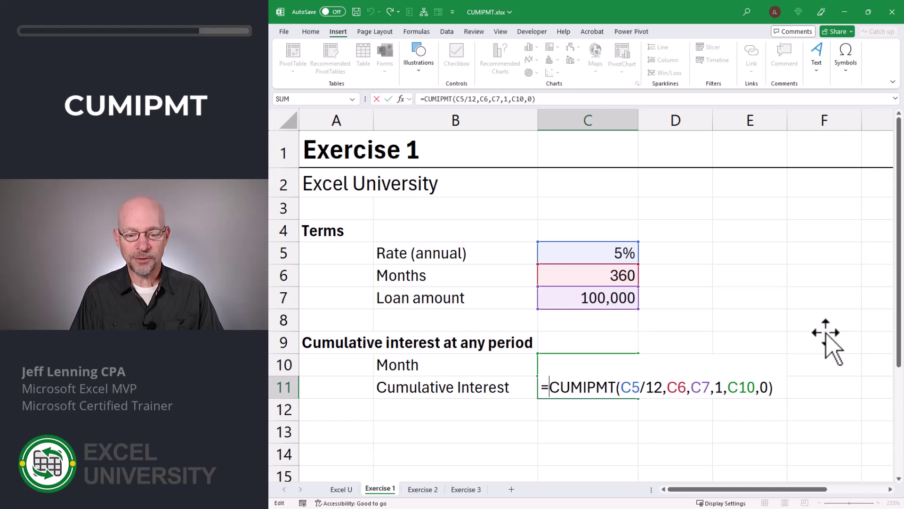
{"action": "type", "text": "-"}
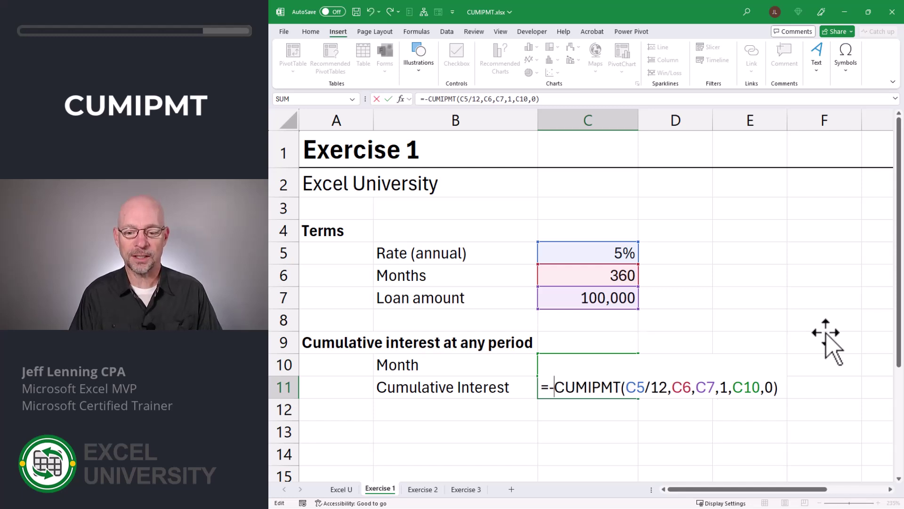
{"action": "key", "text": "Return"}
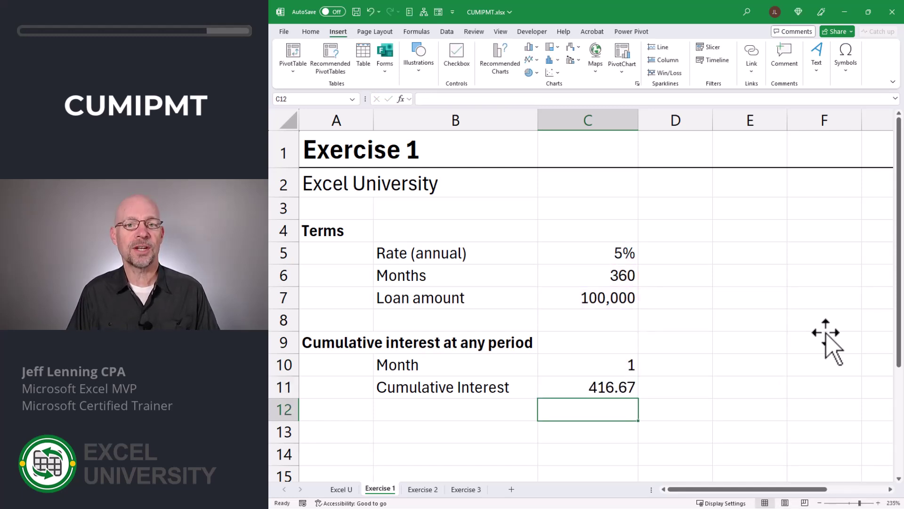
{"action": "key", "text": "Up"}
{"action": "key", "text": "Up"}
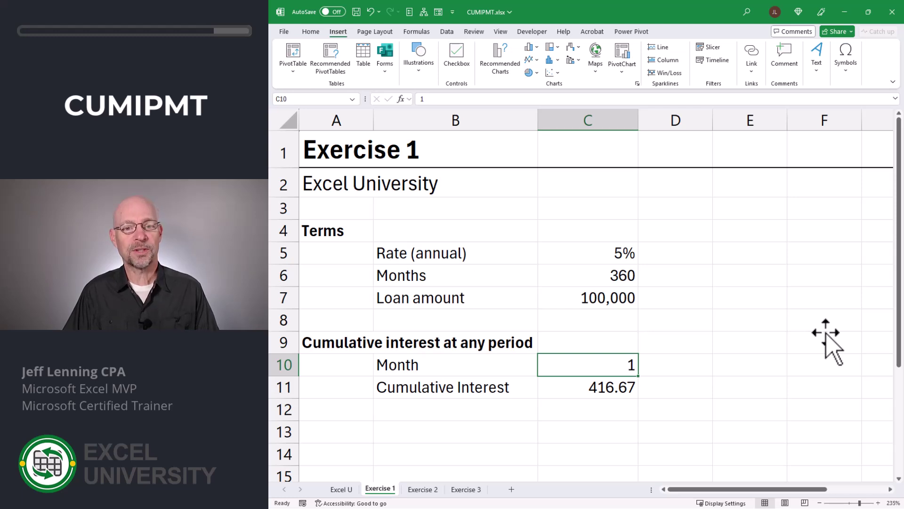
Step: Enter month 2, then month 6 in C10, bringing cumulative interest to 2,492.45
{"action": "type", "text": "2"}
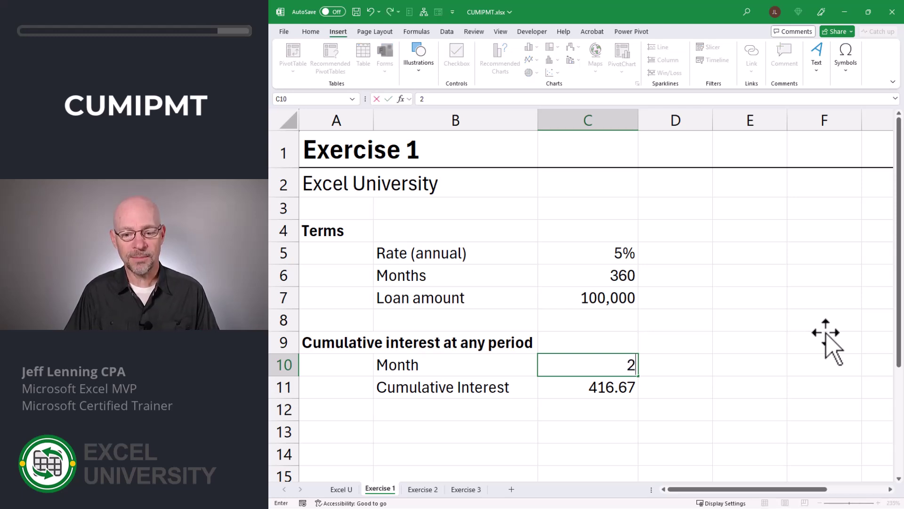
{"action": "key", "text": "Return"}
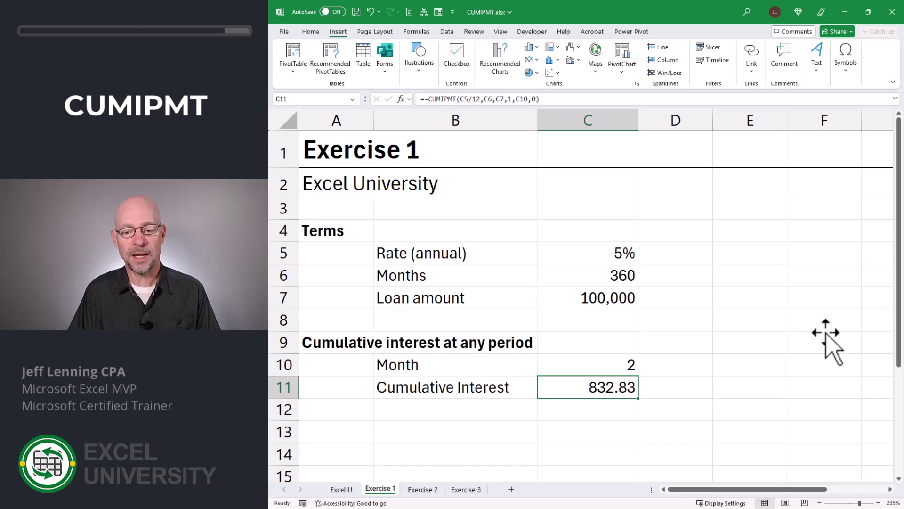
{"action": "key", "text": "Up"}
{"action": "type", "text": "6"}
{"action": "key", "text": "Return"}
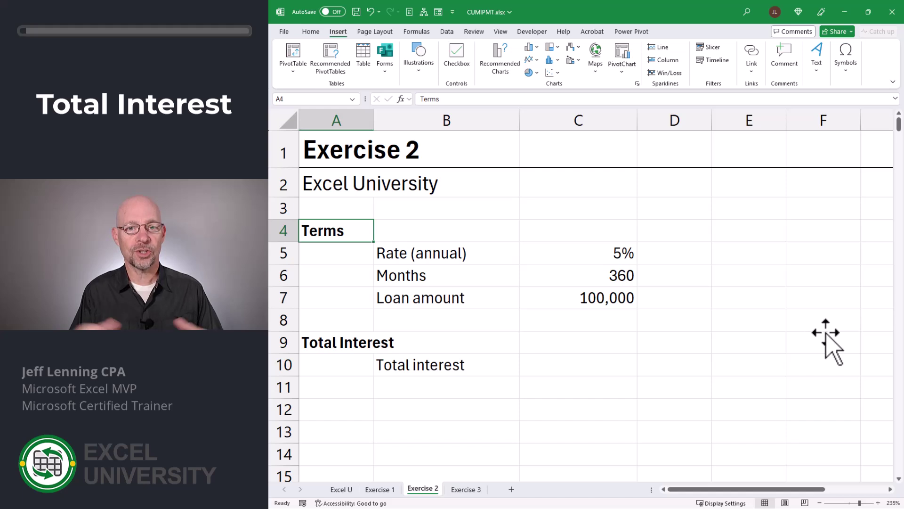
Step: Step through Exercise 2's rate, months and loan amount down to Total interest cell C10
{"action": "key", "text": "Down"}
{"action": "key", "text": "Right"}
{"action": "key", "text": "Right"}
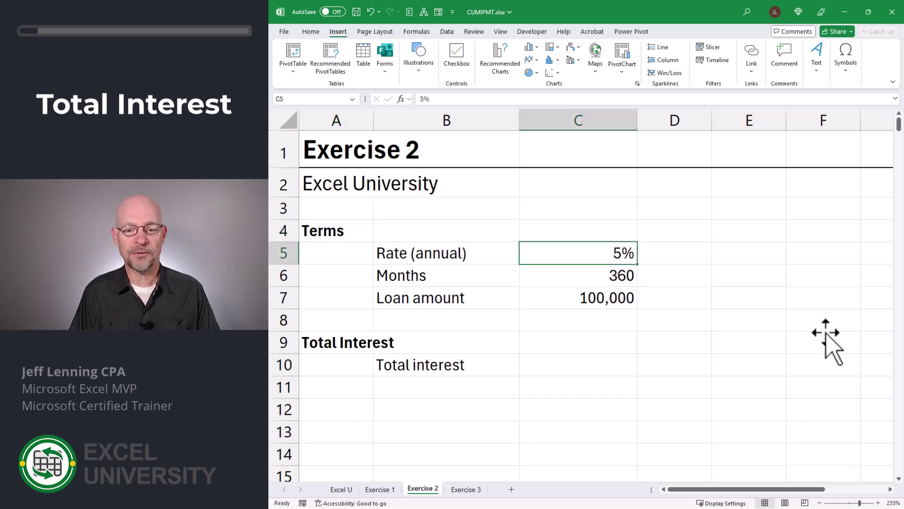
{"action": "key", "text": "Down"}
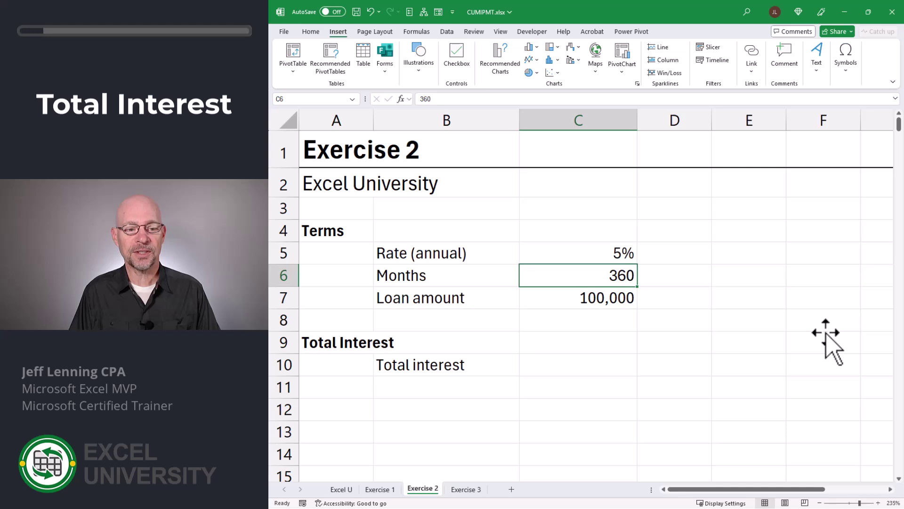
{"action": "key", "text": "Down"}
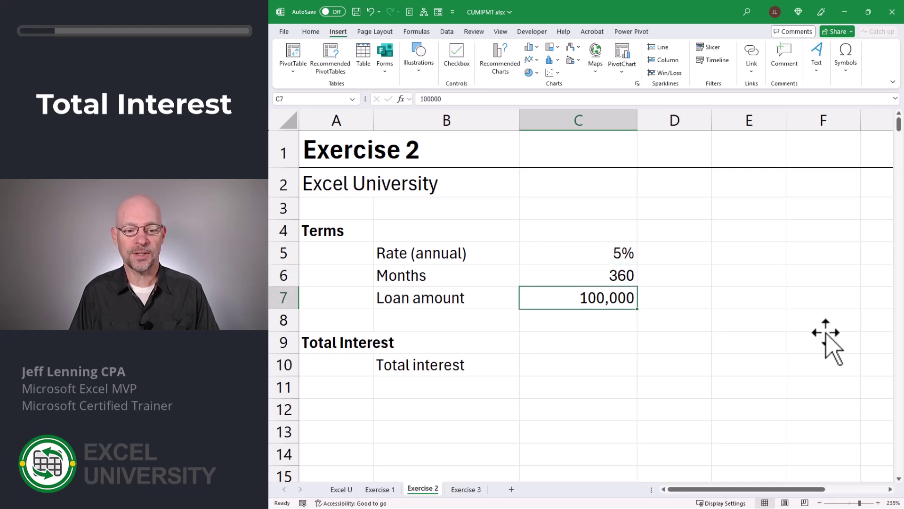
{"action": "key", "text": "Down"}
{"action": "key", "text": "Down"}
{"action": "key", "text": "Down"}
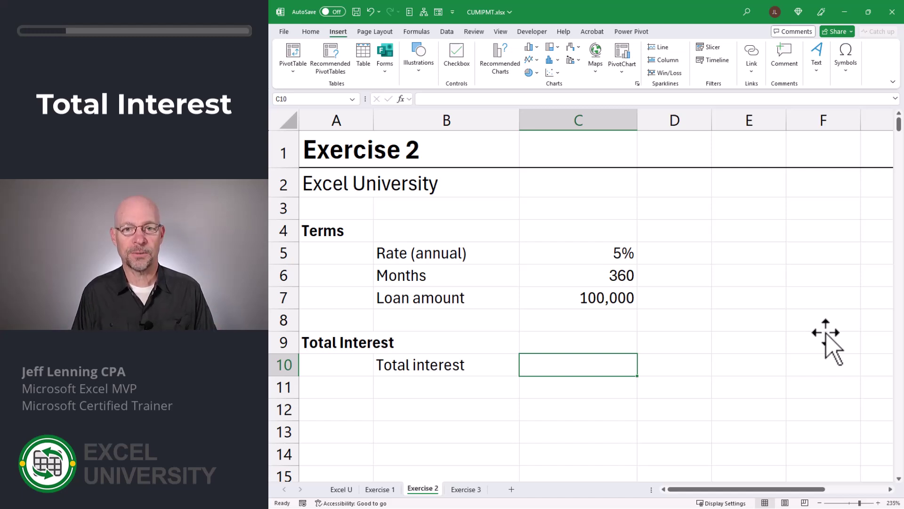
Step: Enter =CUMIPMT(C5/12,C6,C7,1,C6,0) in C10 for interest over all 360 months
{"action": "type", "text": "=cumi"}
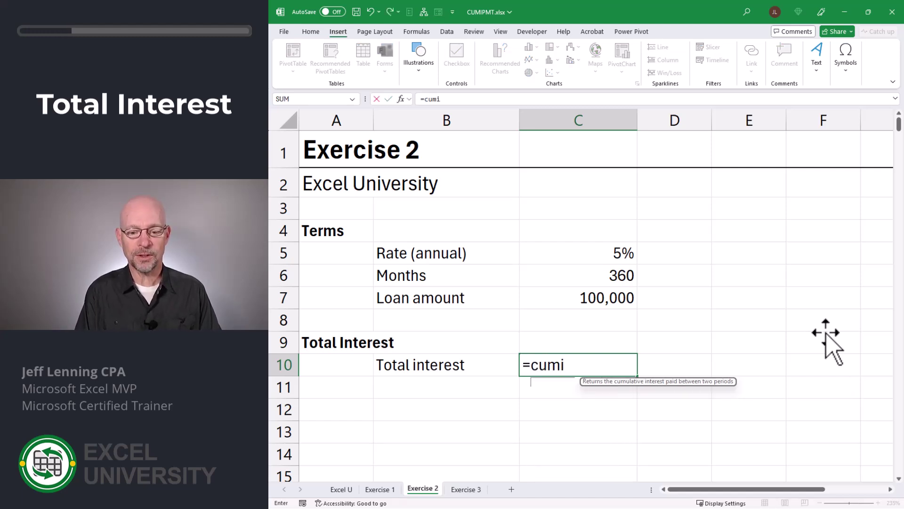
{"action": "key", "text": "Tab"}
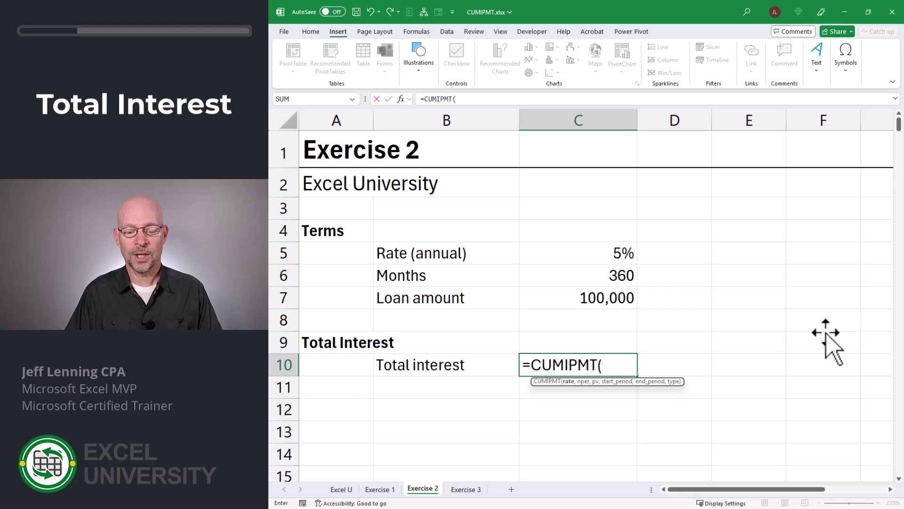
{"action": "key", "text": "Up"}
{"action": "key", "text": "Up"}
{"action": "key", "text": "Up"}
{"action": "key", "text": "Up"}
{"action": "key", "text": "Up"}
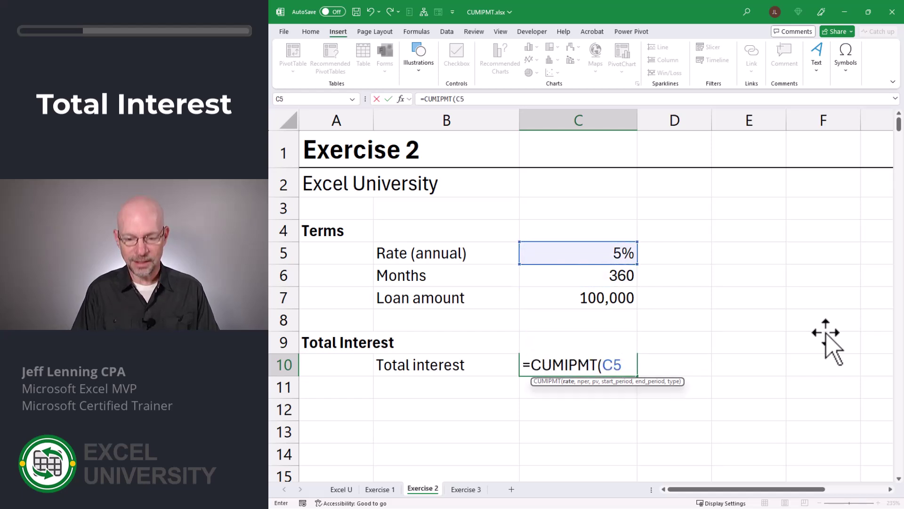
{"action": "type", "text": "/12,"}
{"action": "key", "text": "Up"}
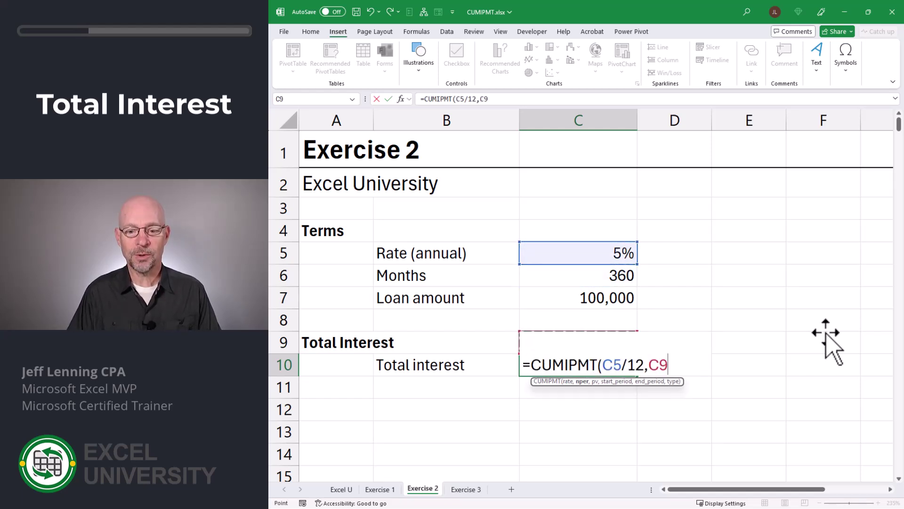
{"action": "key", "text": "Up"}
{"action": "key", "text": "Up"}
{"action": "key", "text": "Up"}
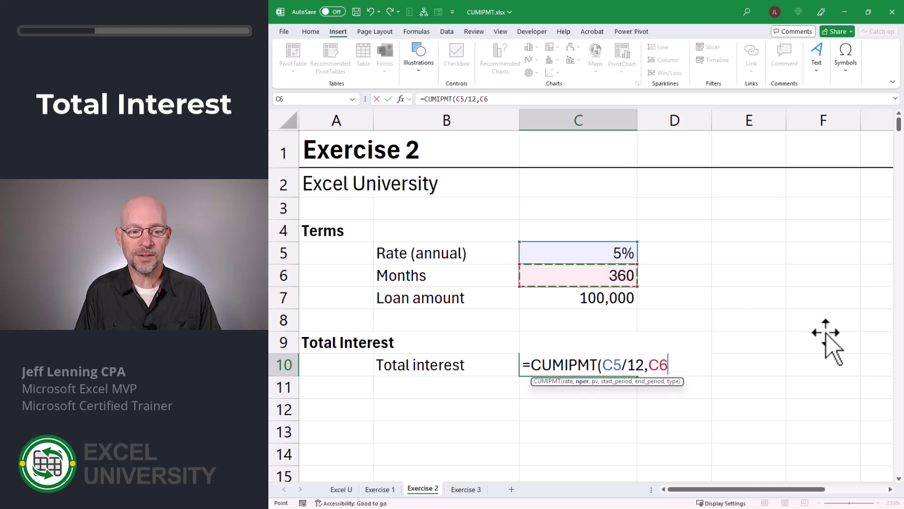
{"action": "type", "text": ","}
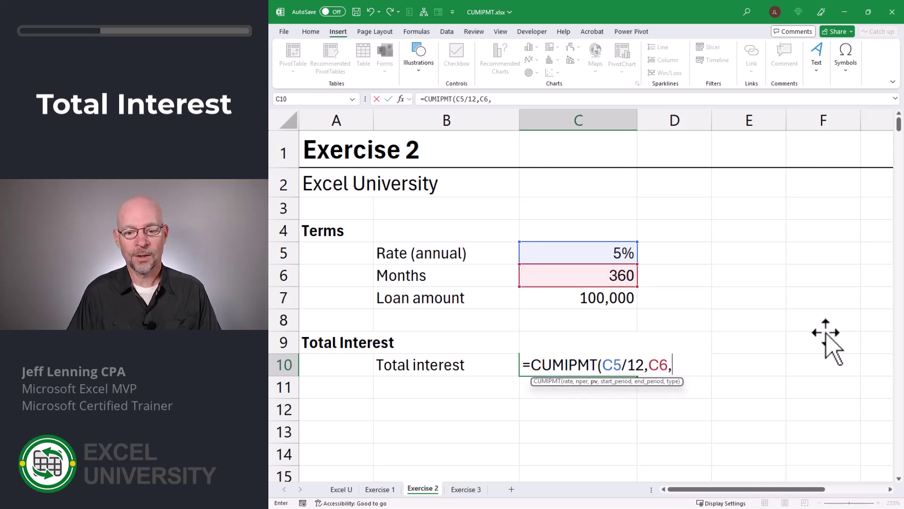
{"action": "key", "text": "Up"}
{"action": "key", "text": "Up"}
{"action": "key", "text": "Up"}
{"action": "type", "text": ","}
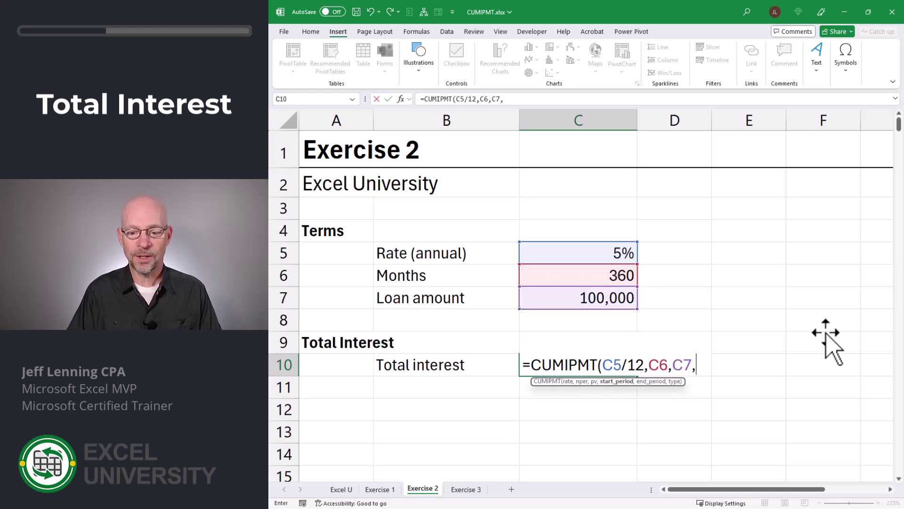
{"action": "type", "text": "1,"}
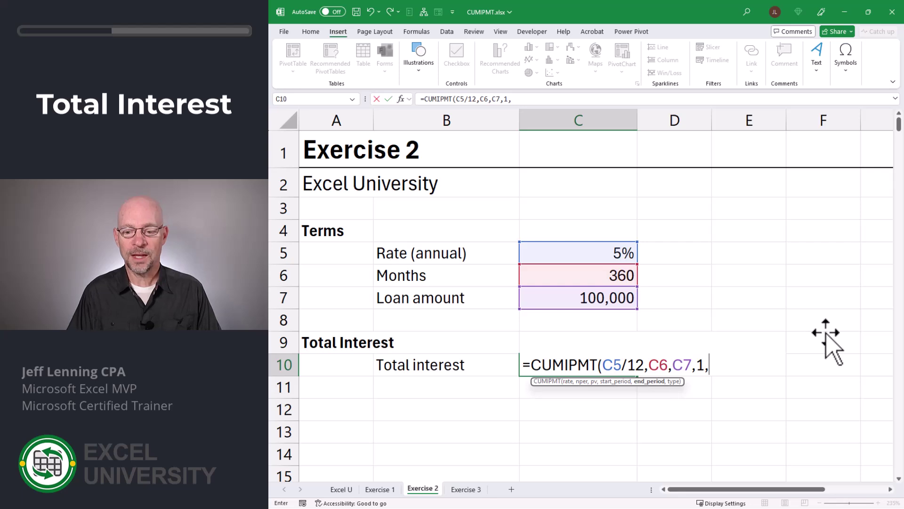
{"action": "key", "text": "Up"}
{"action": "key", "text": "Up"}
{"action": "key", "text": "Up"}
{"action": "key", "text": "Up"}
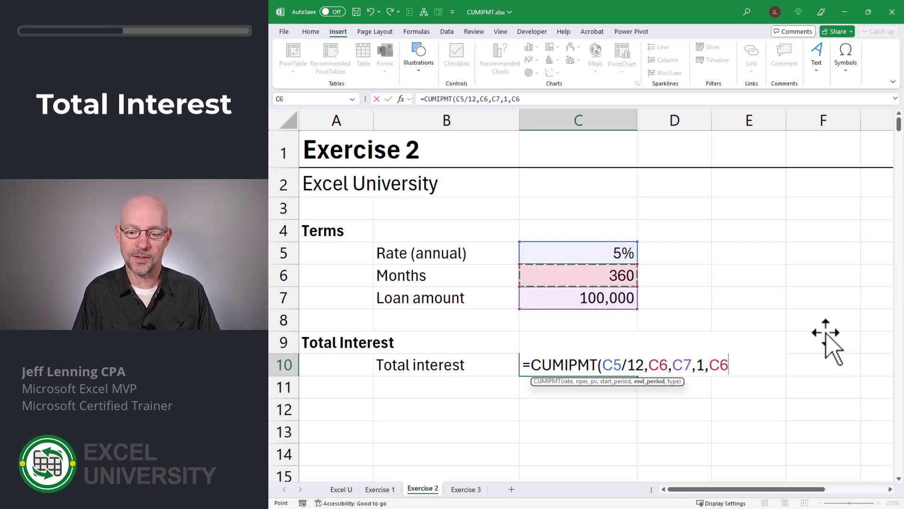
{"action": "type", "text": ","}
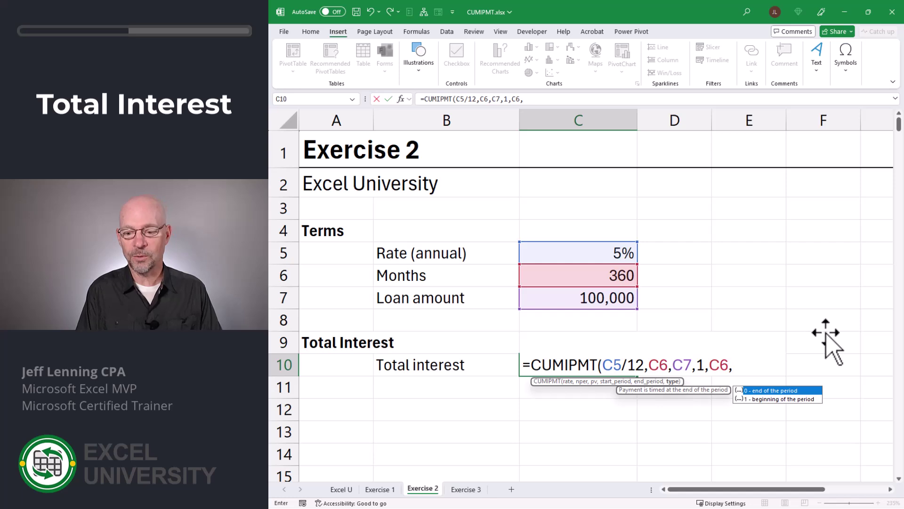
{"action": "type", "text": "0"}
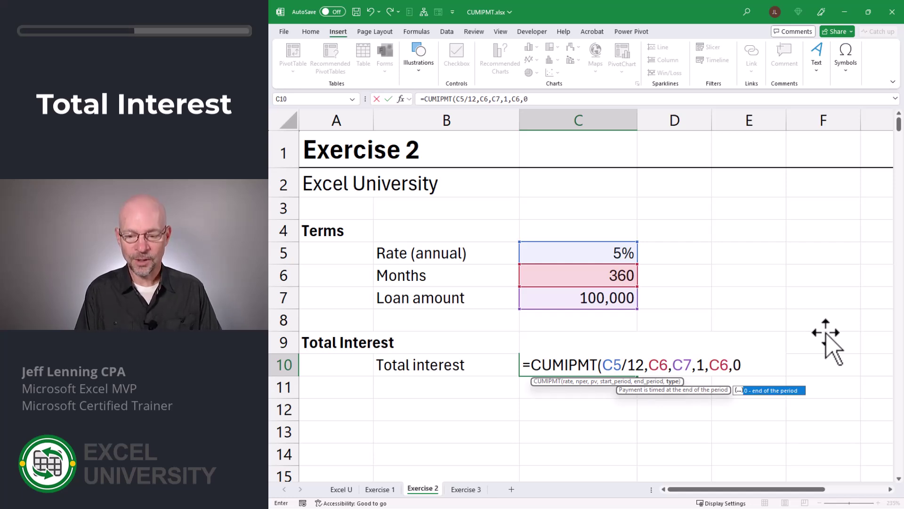
{"action": "type", "text": ")"}
{"action": "key", "text": "Return"}
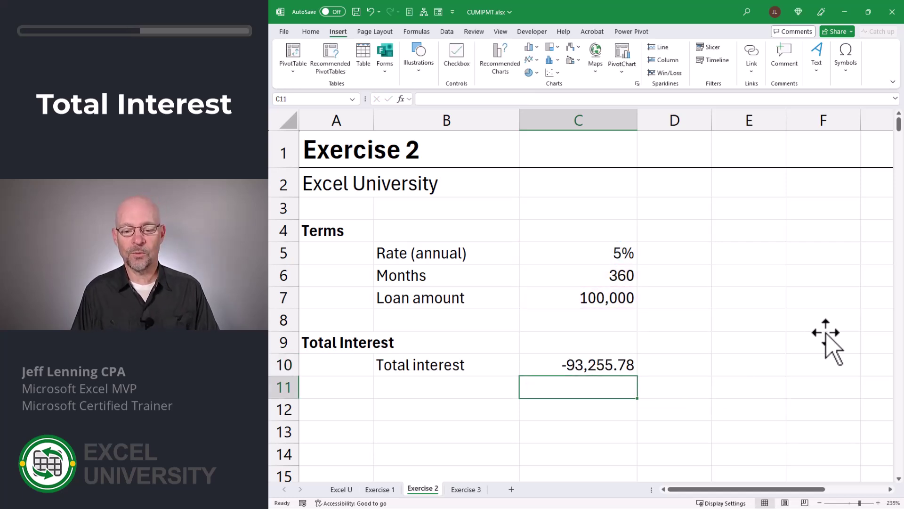
Step: Negate the C10 formula so total interest shows 93,255.78
{"action": "key", "text": "Up"}
{"action": "key", "text": "F2"}
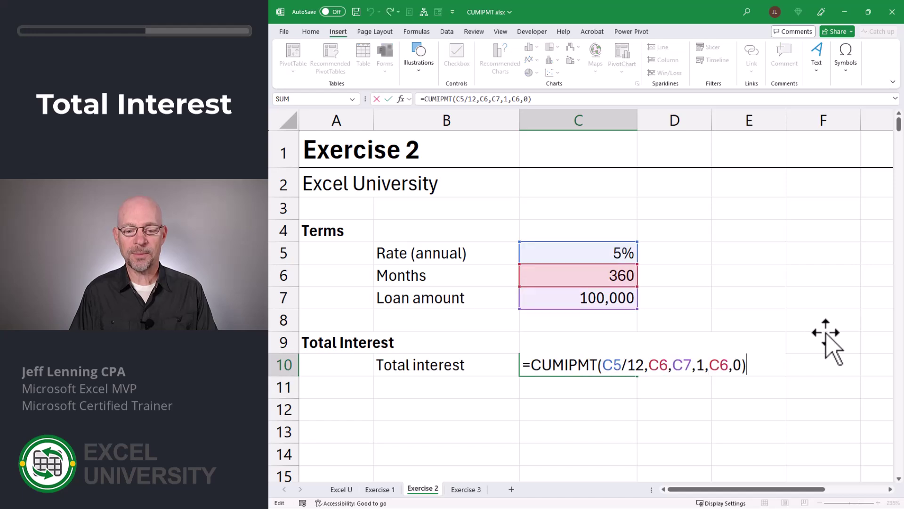
{"action": "type", "text": "-"}
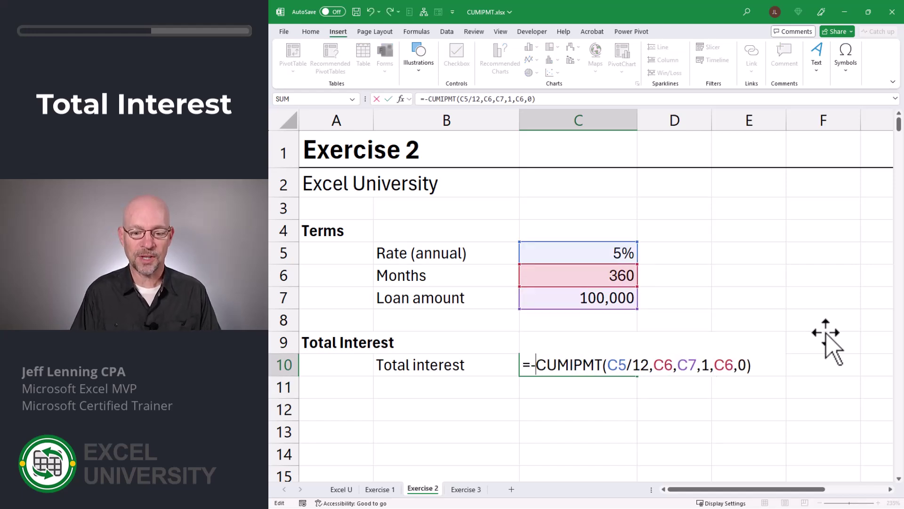
{"action": "key", "text": "Return"}
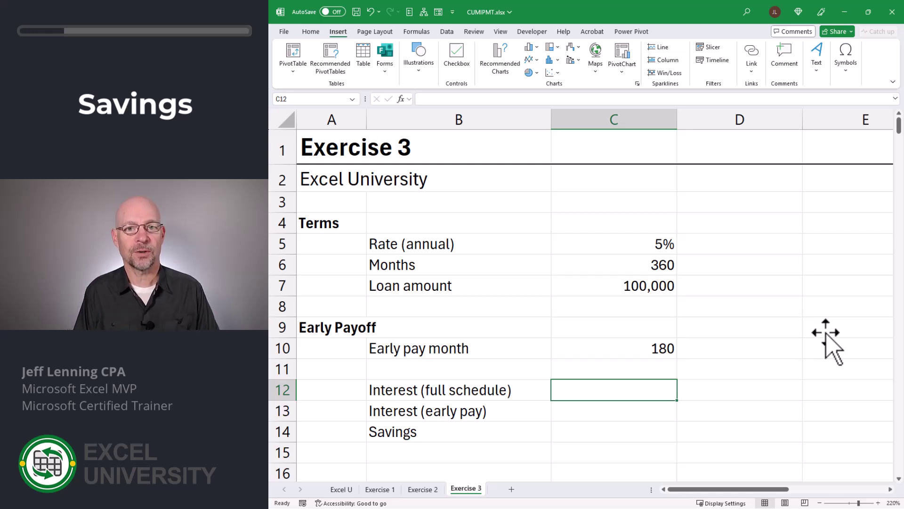
Step: Enter =CUMIPMT(C5/12,C6,C7,1,C6,0) in the full-schedule interest cell C12
{"action": "type", "text": "="}
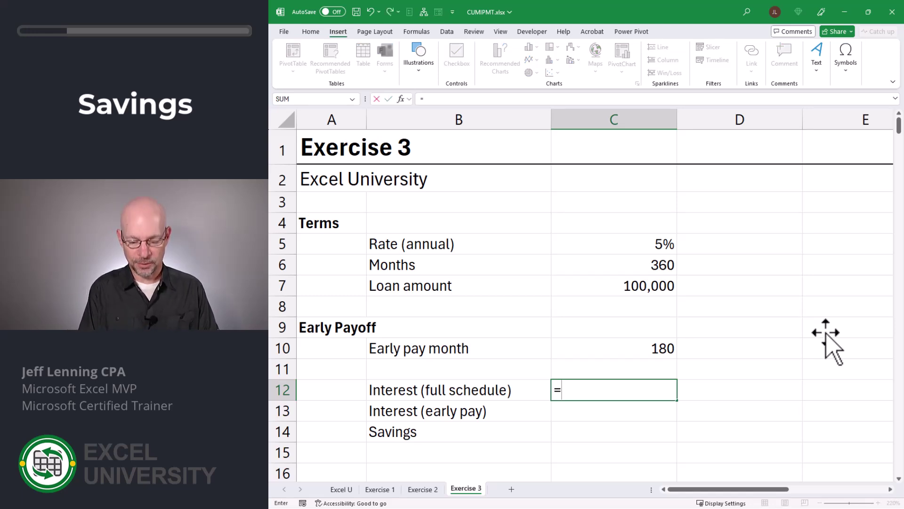
{"action": "type", "text": "CUMIPMT("}
{"action": "key", "text": "Up"}
{"action": "key", "text": "Up"}
{"action": "key", "text": "Up"}
{"action": "key", "text": "Up"}
{"action": "key", "text": "Up"}
{"action": "key", "text": "Up"}
{"action": "key", "text": "Up"}
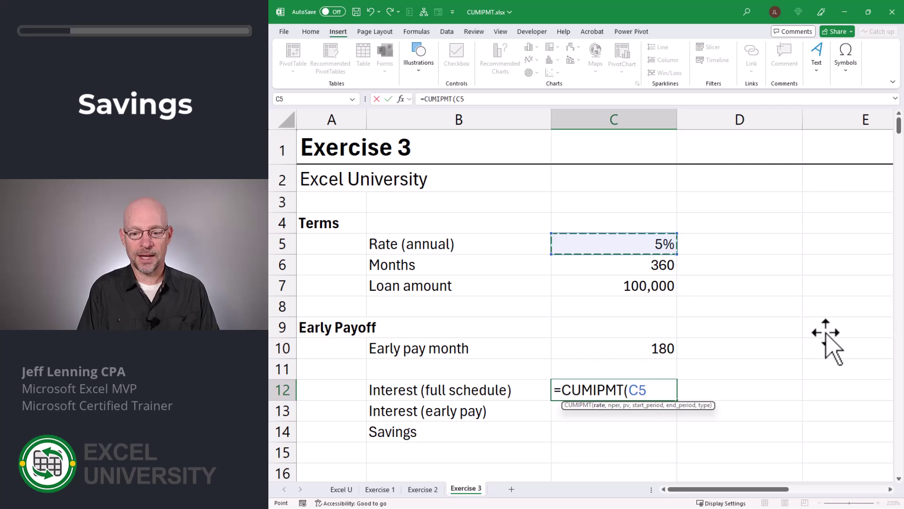
{"action": "type", "text": "/12,"}
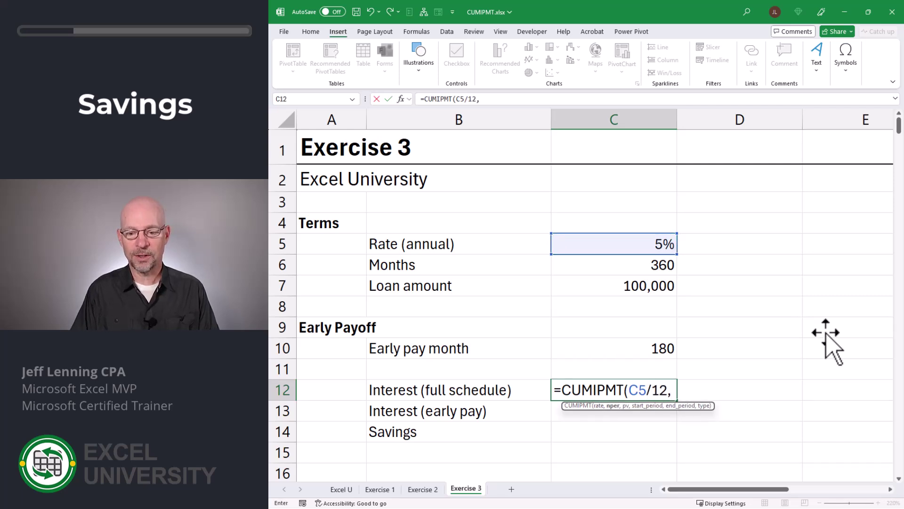
{"action": "key", "text": "Up"}
{"action": "key", "text": "Up"}
{"action": "key", "text": "Up"}
{"action": "key", "text": "Up"}
{"action": "key", "text": "Up"}
{"action": "key", "text": "Up"}
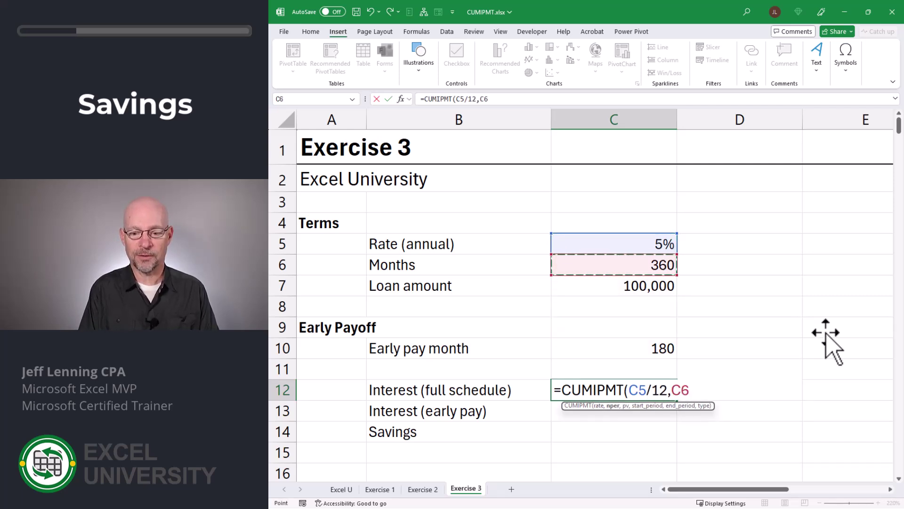
{"action": "type", "text": ","}
{"action": "key", "text": "Up"}
{"action": "key", "text": "Up"}
{"action": "key", "text": "Up"}
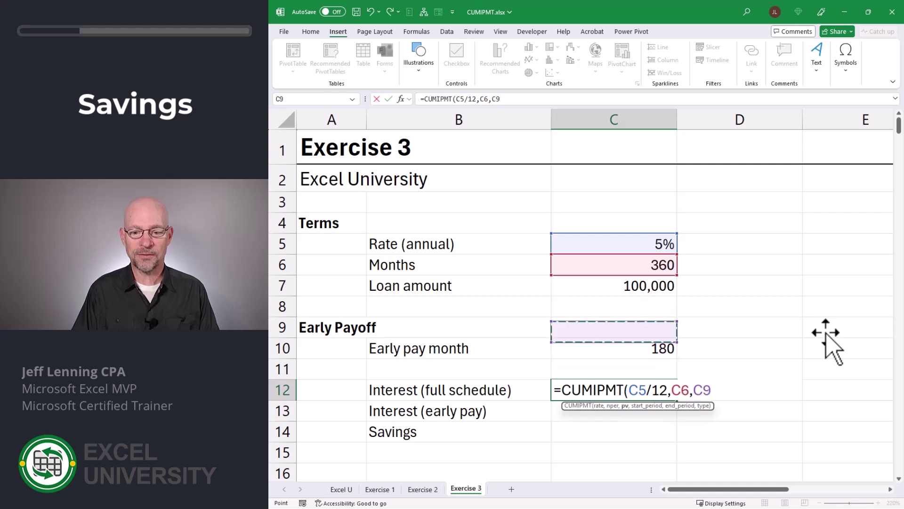
{"action": "key", "text": "Up"}
{"action": "key", "text": "Up"}
{"action": "type", "text": ","}
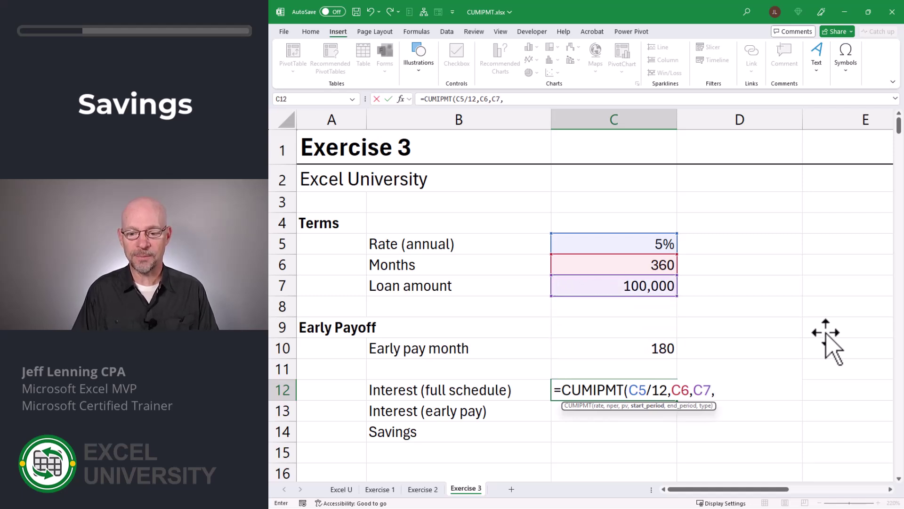
{"action": "type", "text": "1,"}
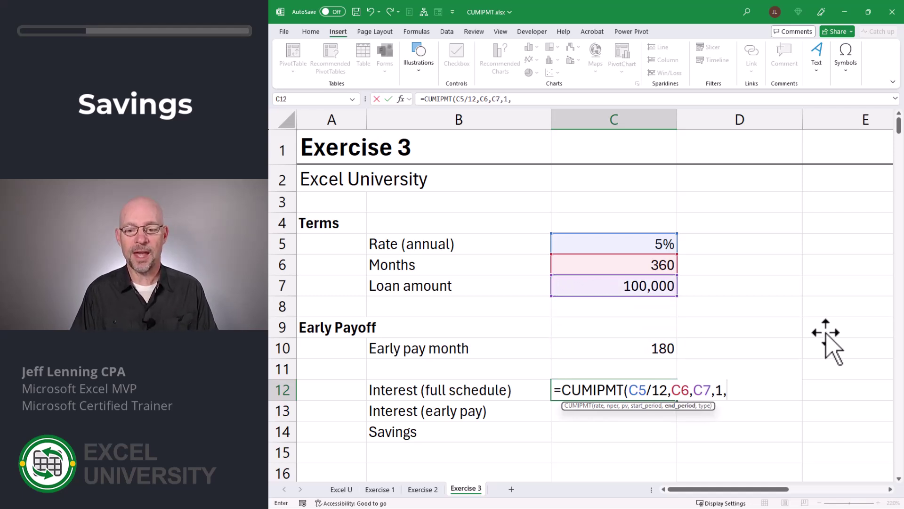
{"action": "key", "text": "Up"}
{"action": "key", "text": "Up"}
{"action": "key", "text": "Up"}
{"action": "key", "text": "Up"}
{"action": "key", "text": "Up"}
{"action": "key", "text": "Up"}
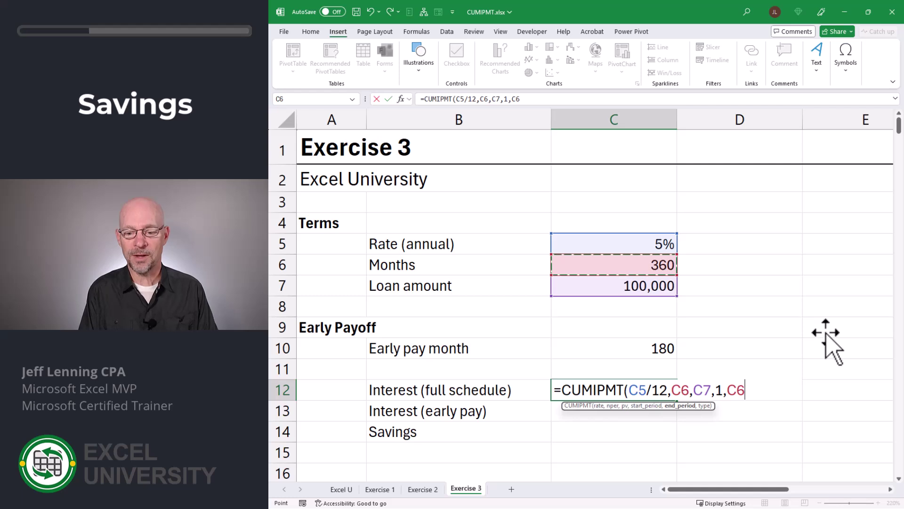
{"action": "type", "text": ","}
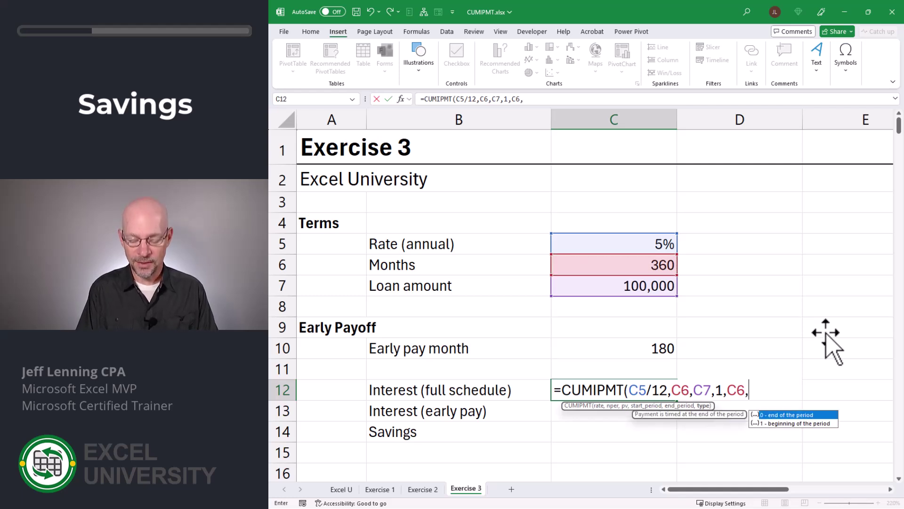
{"action": "type", "text": "0)"}
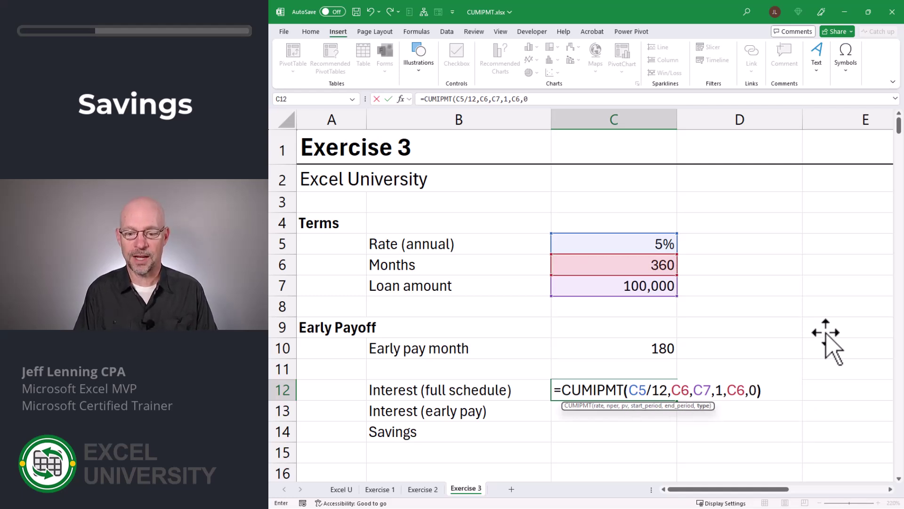
{"action": "key", "text": "Return"}
Step: Add a minus after the equals sign in C12 so it shows 93,255.78
{"action": "key", "text": "Up"}
{"action": "key", "text": "F2"}
{"action": "key", "text": "Home"}
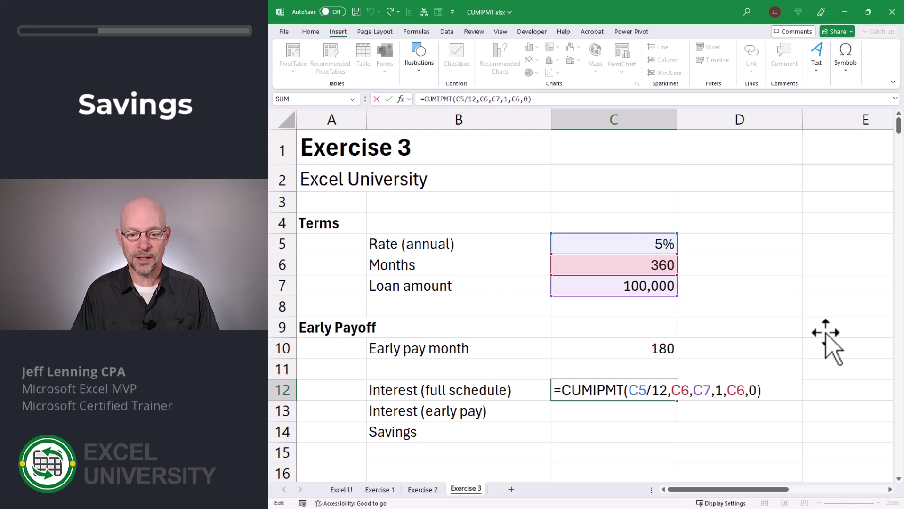
{"action": "key", "text": "Right"}
{"action": "type", "text": "-"}
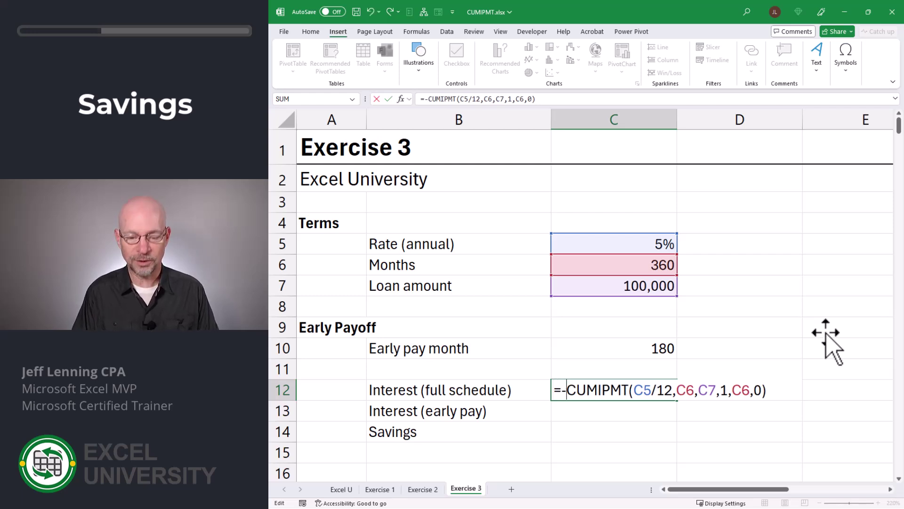
{"action": "key", "text": "Return"}
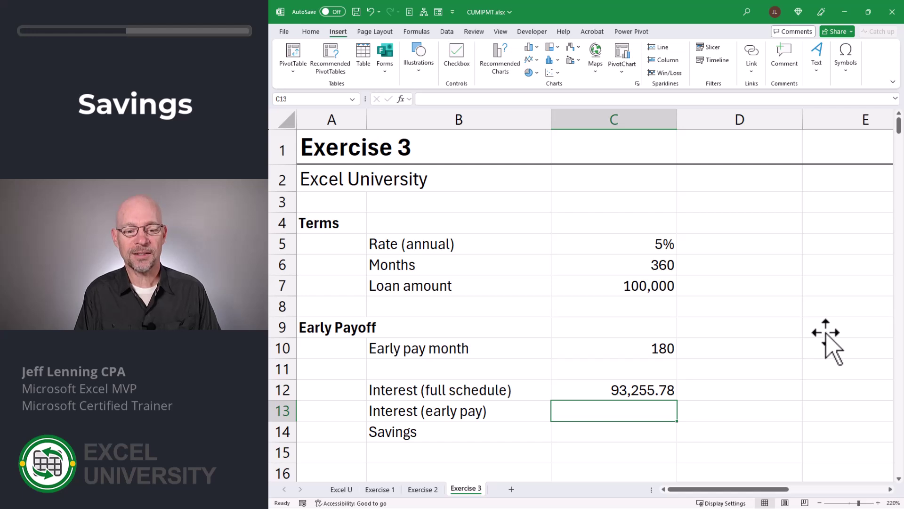
Step: Enter =-CUMIPMT(C5/12,C6,C7,1,C10,0) in C13, giving early-pay interest of 64,511.80
{"action": "type", "text": "=-cum"}
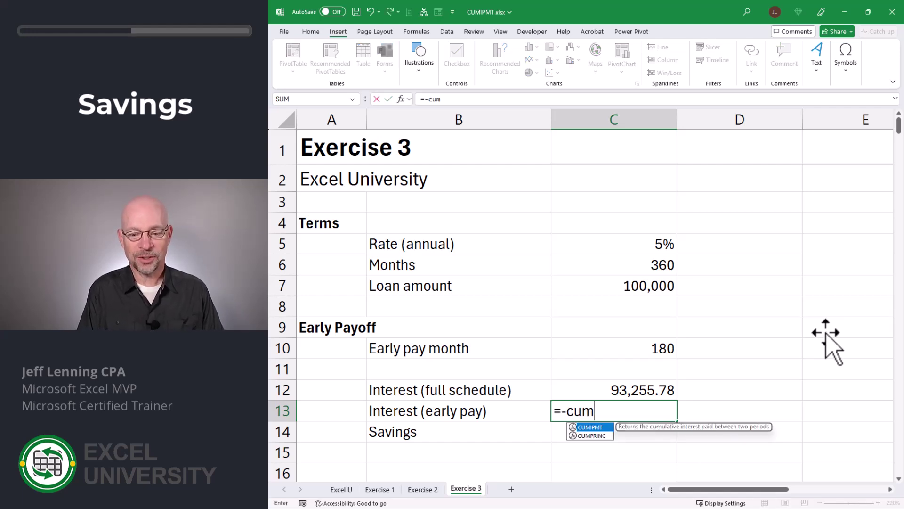
{"action": "key", "text": "Tab"}
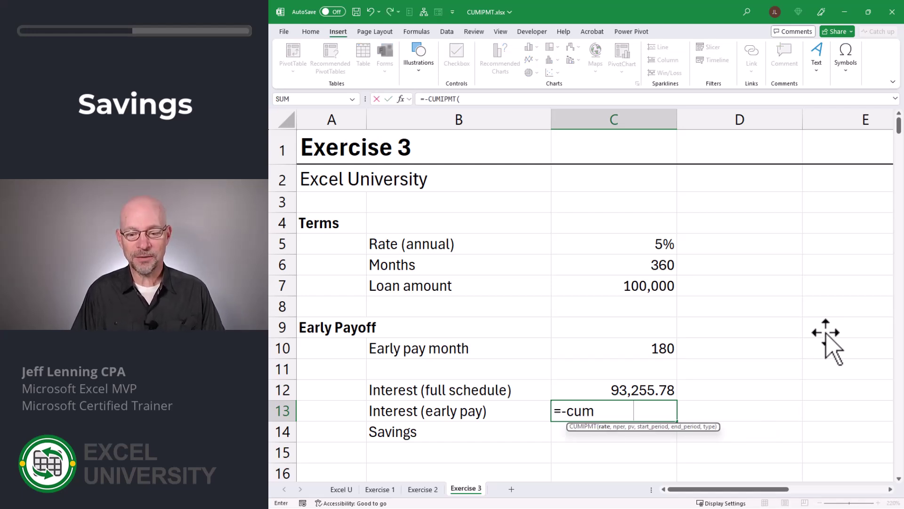
{"action": "key", "text": "Up"}
{"action": "key", "text": "Up"}
{"action": "key", "text": "Up"}
{"action": "key", "text": "Up"}
{"action": "key", "text": "Up"}
{"action": "key", "text": "Up"}
{"action": "key", "text": "Up"}
{"action": "key", "text": "Up"}
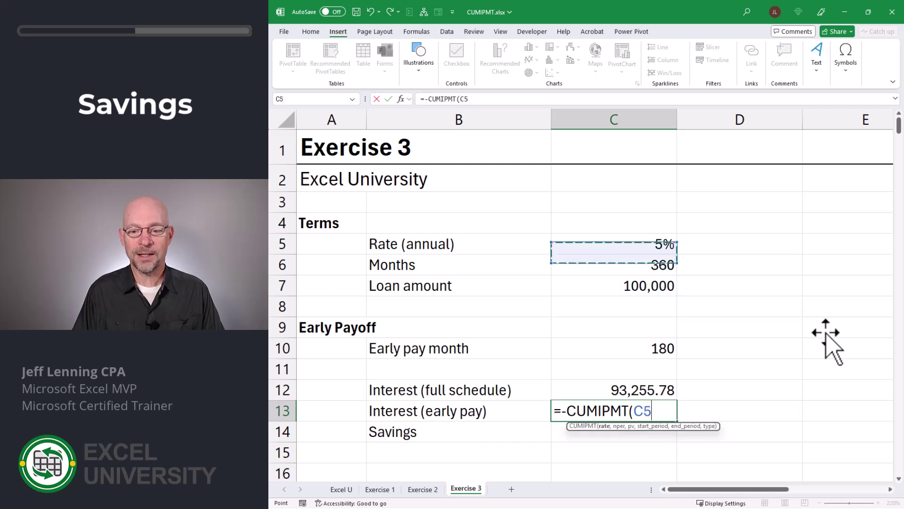
{"action": "type", "text": "/12,"}
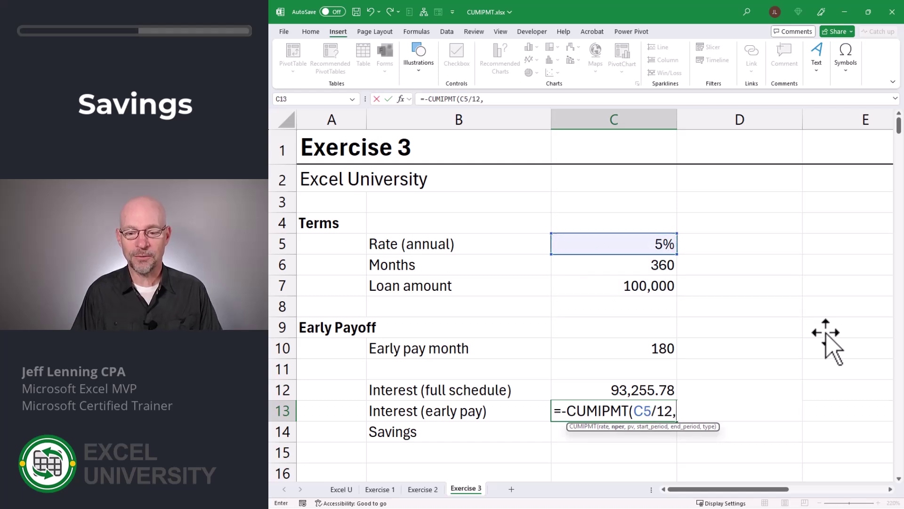
{"action": "key", "text": "Up"}
{"action": "key", "text": "Up"}
{"action": "key", "text": "Up"}
{"action": "key", "text": "Up"}
{"action": "key", "text": "Up"}
{"action": "key", "text": "Up"}
{"action": "key", "text": "Up"}
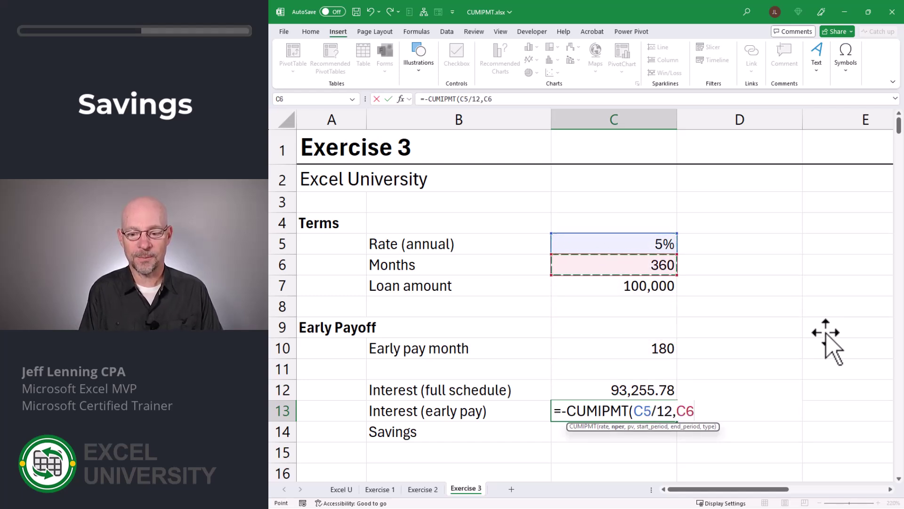
{"action": "type", "text": ","}
{"action": "key", "text": "Up"}
{"action": "key", "text": "Up"}
{"action": "key", "text": "Up"}
{"action": "key", "text": "Up"}
{"action": "key", "text": "Up"}
{"action": "key", "text": "Up"}
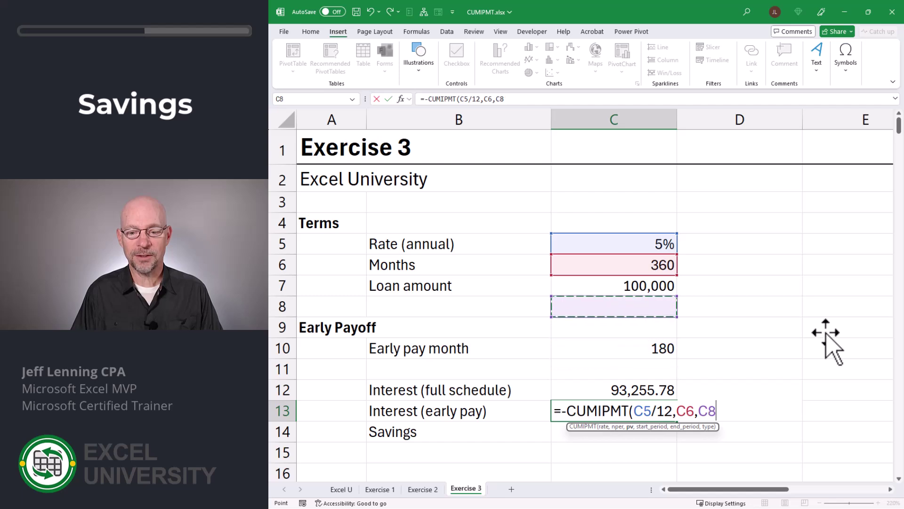
{"action": "type", "text": ","}
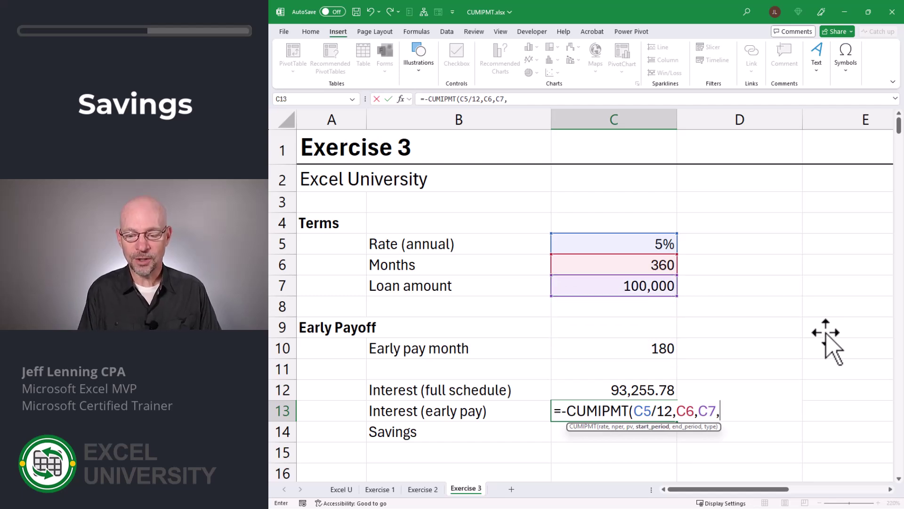
{"action": "type", "text": "1,"}
{"action": "key", "text": "Up"}
{"action": "key", "text": "Up"}
{"action": "key", "text": "Up"}
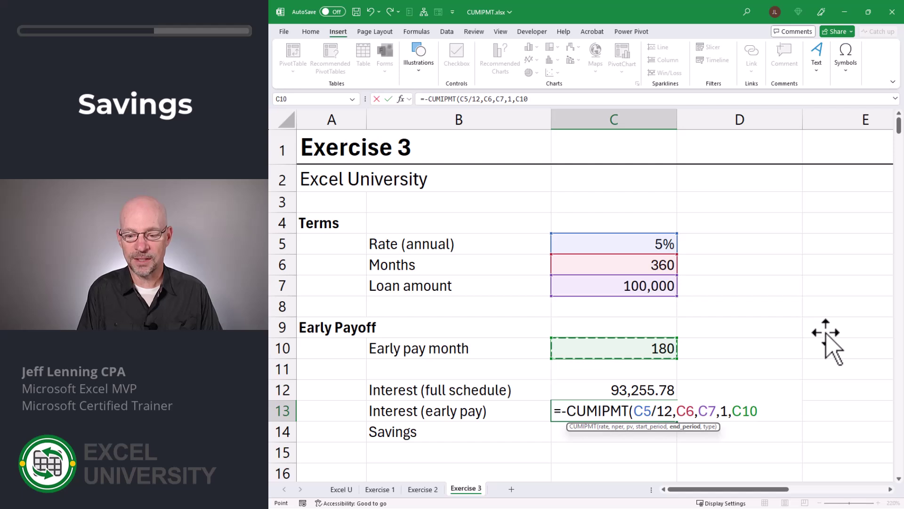
{"action": "type", "text": ",0"}
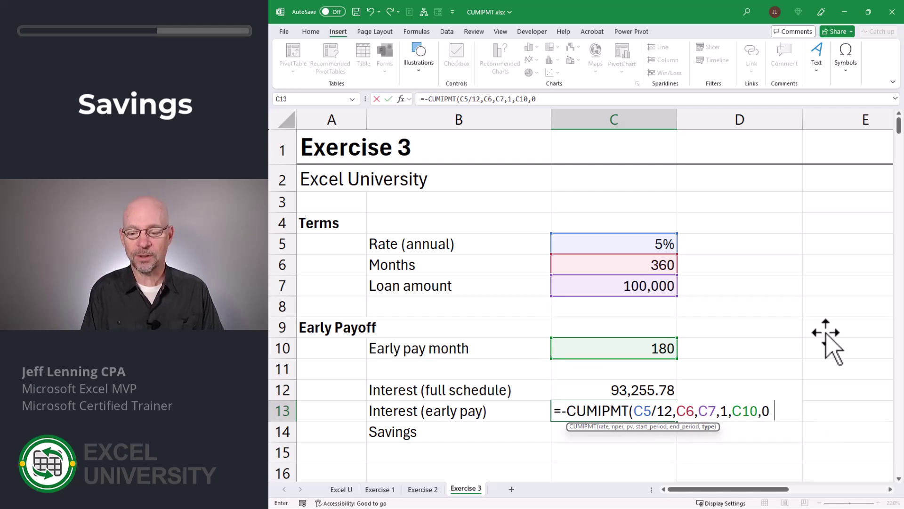
{"action": "type", "text": ")"}
{"action": "key", "text": "Return"}
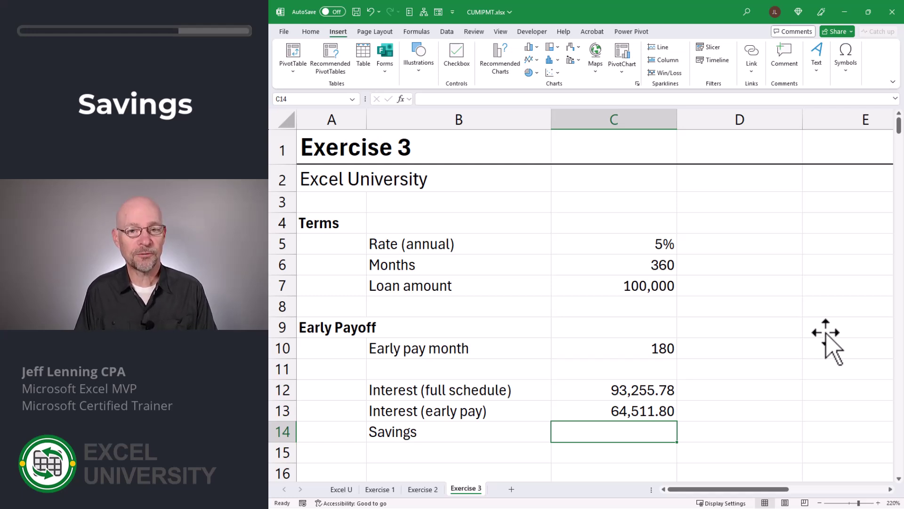
Step: Enter =C12-C13 in Savings cell C14
{"action": "type", "text": "="}
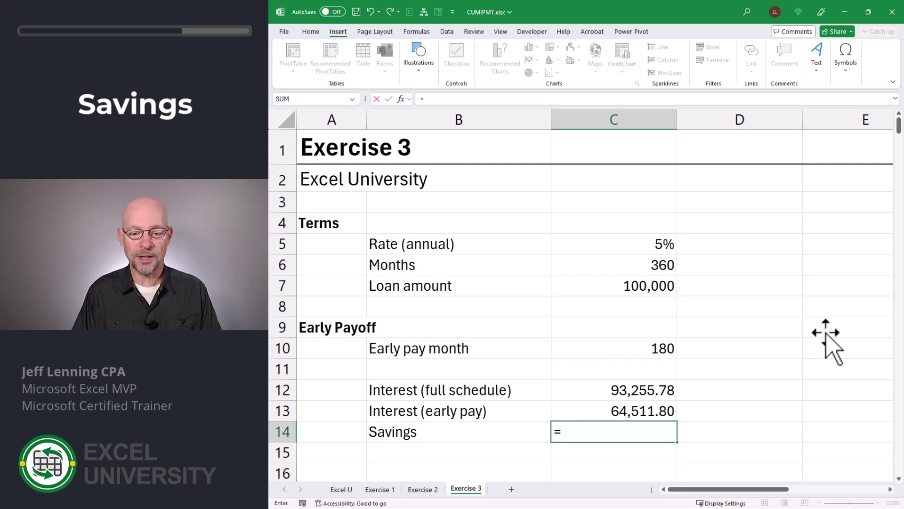
{"action": "key", "text": "Up"}
{"action": "key", "text": "Up"}
{"action": "type", "text": "-"}
{"action": "key", "text": "Up"}
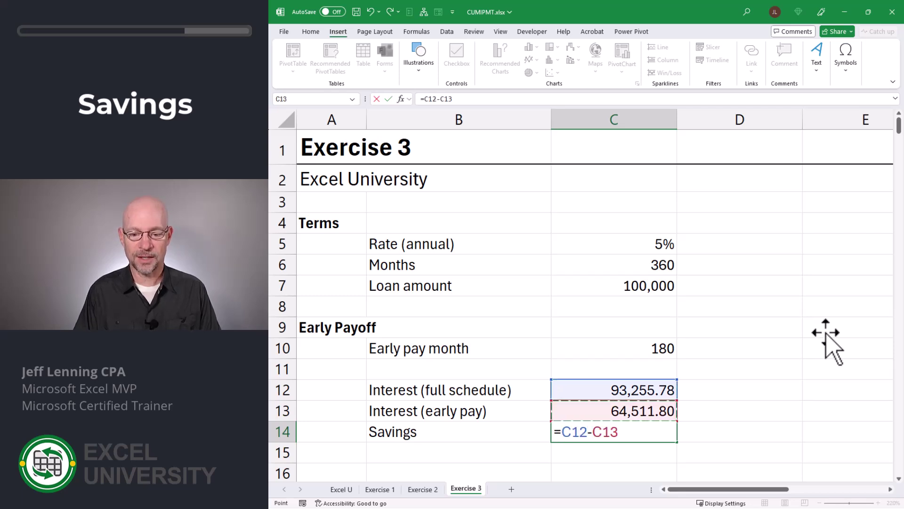
{"action": "key", "text": "Return"}
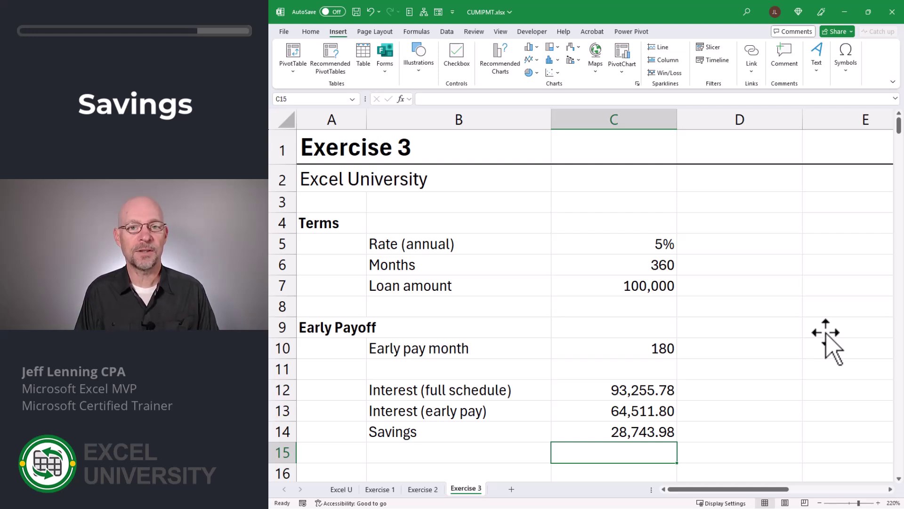
Step: Change the terms to 6% rate, 250,000 loan and early pay month 120; savings becomes 150,516.00
{"action": "key", "text": "Up"}
{"action": "key", "text": "Up"}
{"action": "key", "text": "Up"}
{"action": "key", "text": "Up"}
{"action": "key", "text": "Up"}
{"action": "key", "text": "Up"}
{"action": "key", "text": "Up"}
{"action": "key", "text": "Up"}
{"action": "key", "text": "Up"}
{"action": "key", "text": "Up"}
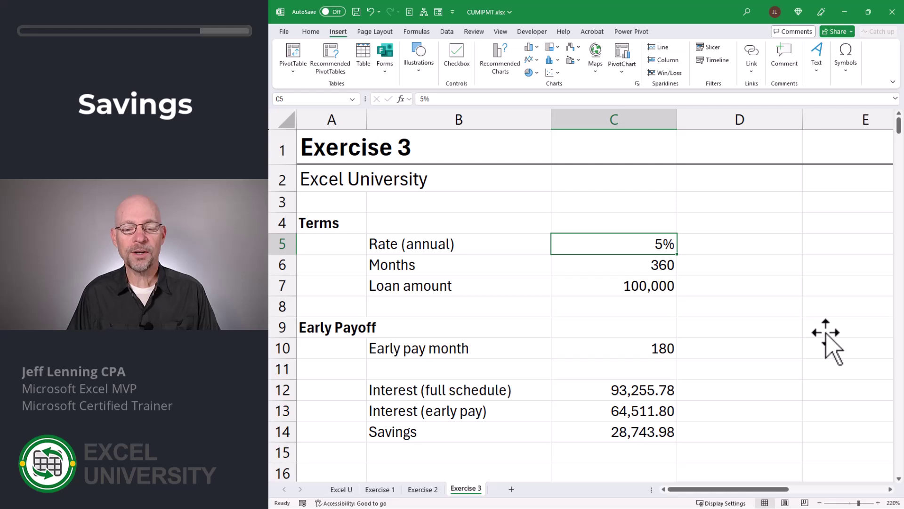
{"action": "type", "text": "6"}
{"action": "key", "text": "Return"}
{"action": "key", "text": "Down"}
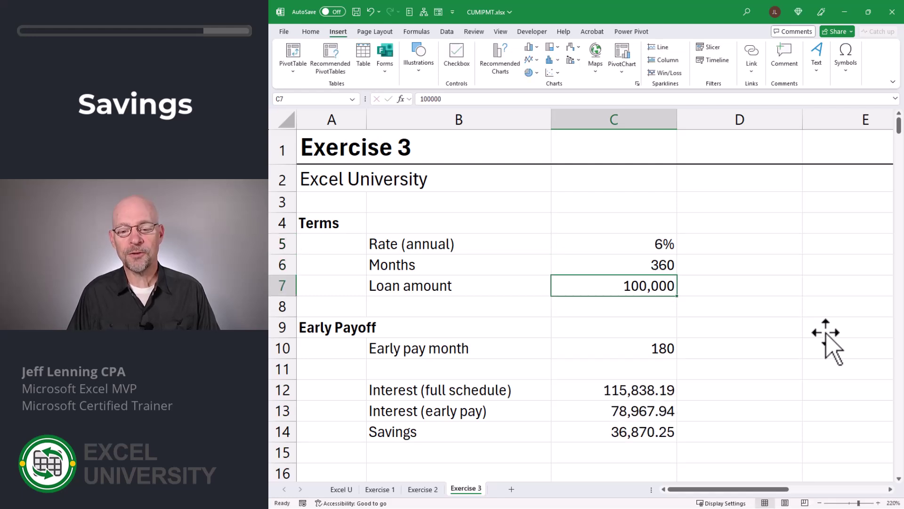
{"action": "type", "text": "250000"}
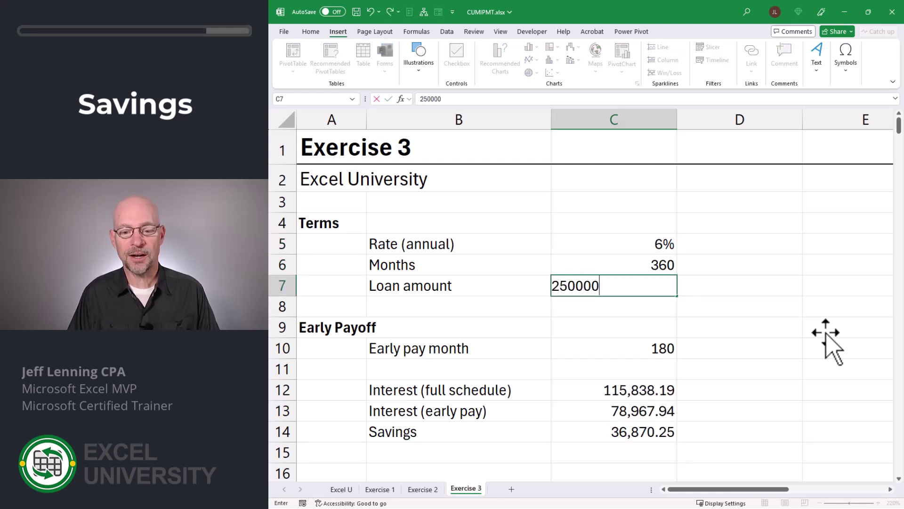
{"action": "key", "text": "Return"}
{"action": "key", "text": "Down"}
{"action": "key", "text": "Down"}
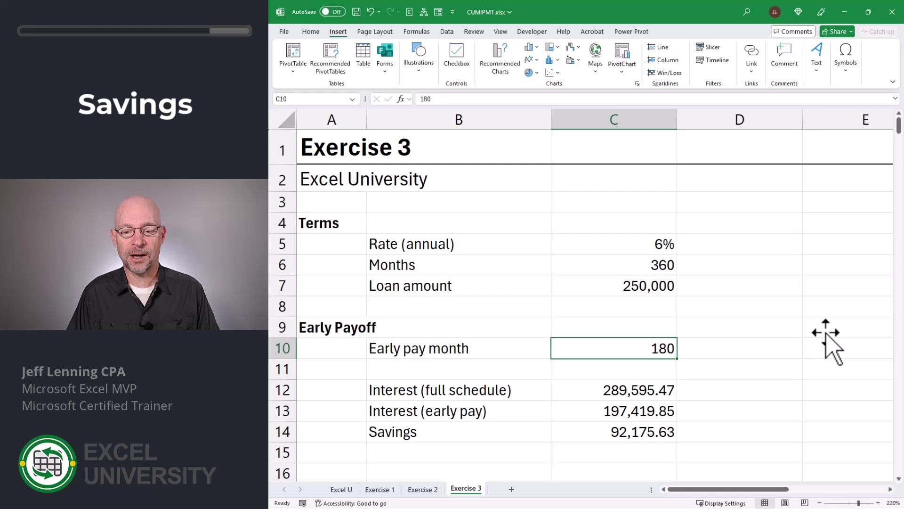
{"action": "type", "text": "120"}
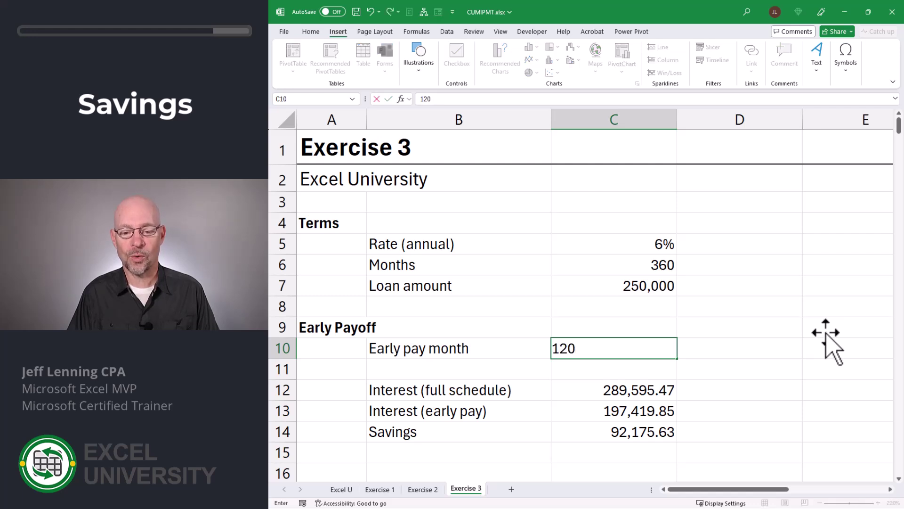
{"action": "key", "text": "Return"}
{"action": "key", "text": "Down"}
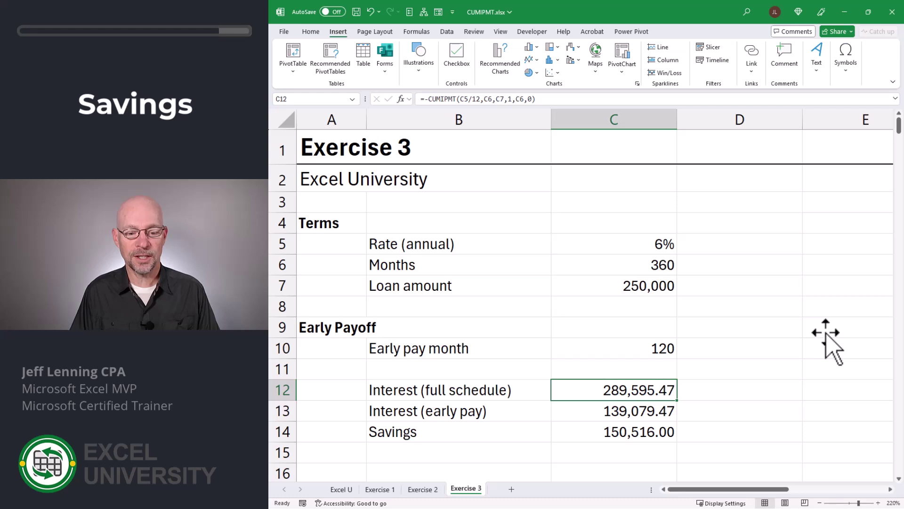
{"action": "key", "text": "Down"}
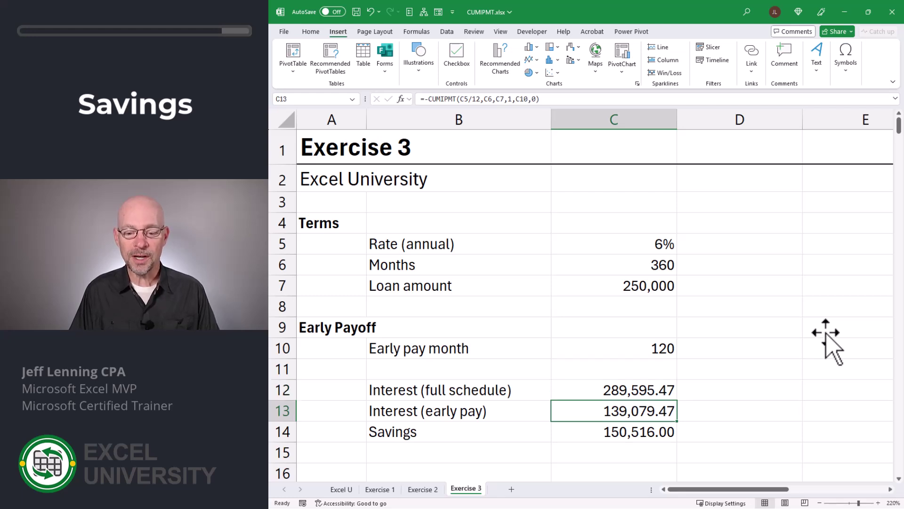
{"action": "key", "text": "Down"}
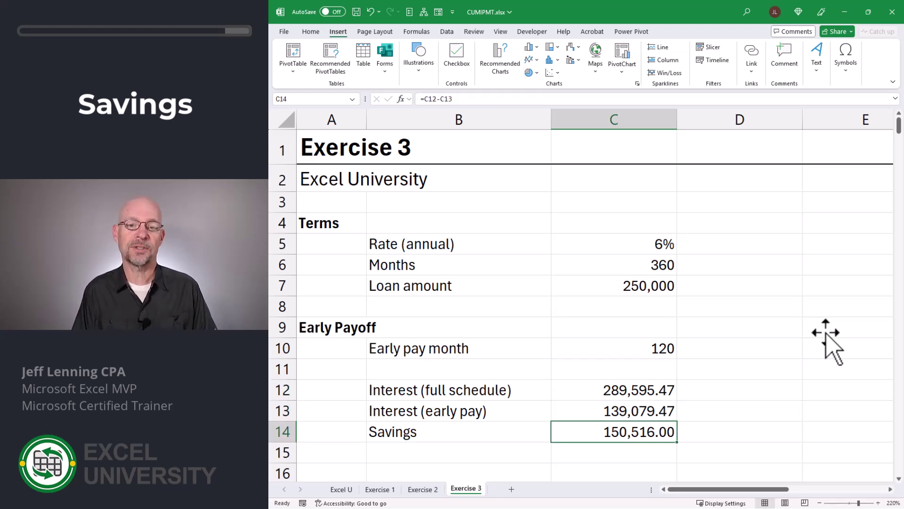